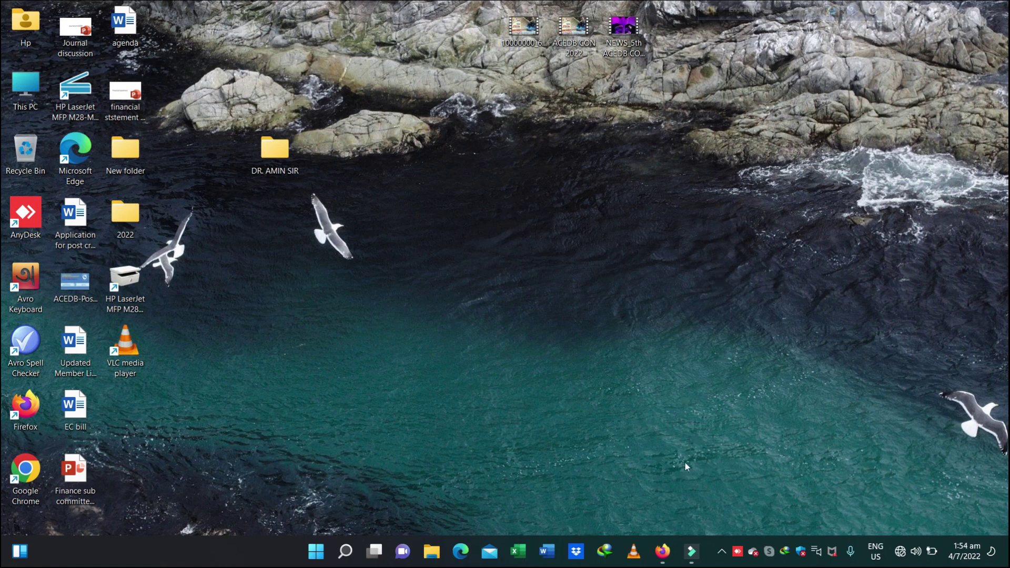
{"action": "right_click", "coordinate": [702, 249]}
{"action": "left_click", "coordinate": [736, 240]}
{"action": "right_click", "coordinate": [620, 224]}
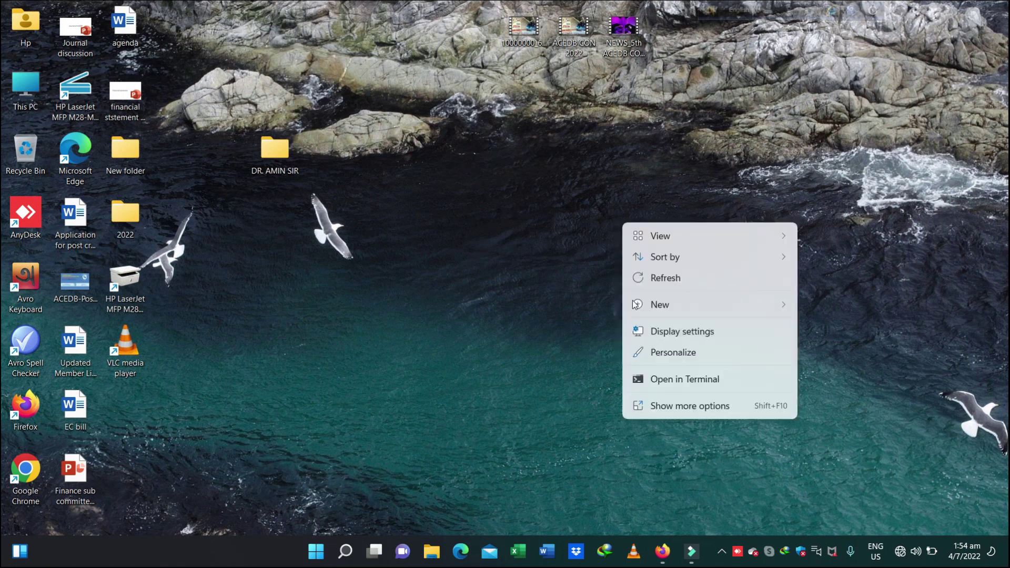
{"action": "left_click", "coordinate": [663, 279]}
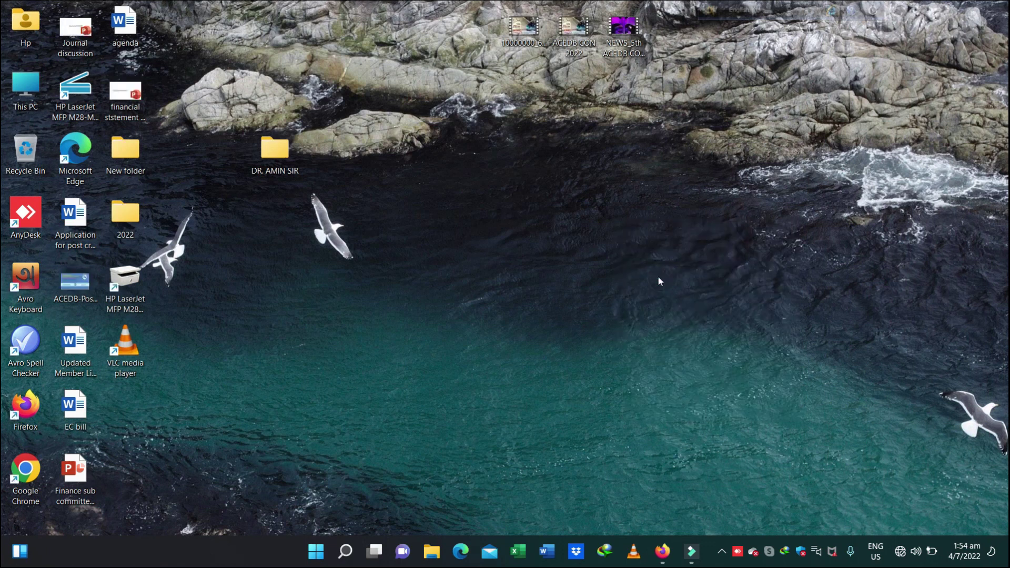
{"action": "right_click", "coordinate": [742, 151]}
{"action": "left_click", "coordinate": [784, 206]}
{"action": "right_click", "coordinate": [690, 179]}
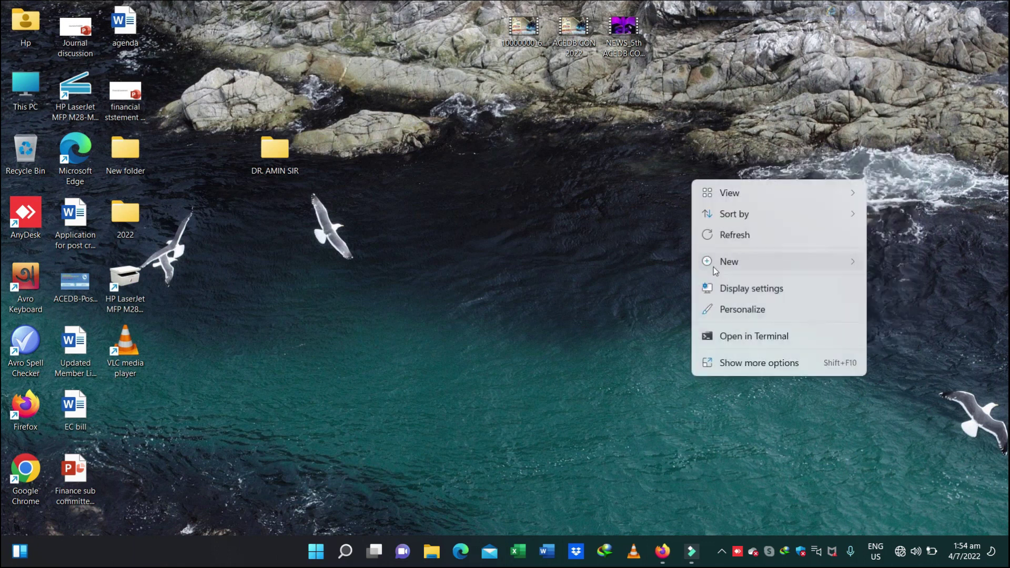
{"action": "left_click", "coordinate": [721, 237]}
{"action": "right_click", "coordinate": [712, 237]}
{"action": "left_click", "coordinate": [722, 238]}
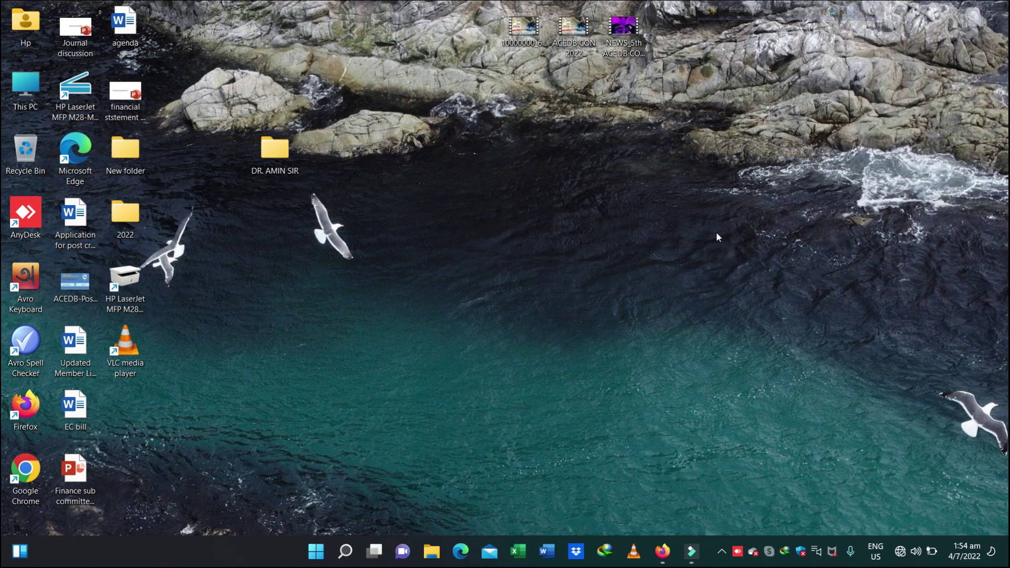
{"action": "right_click", "coordinate": [699, 216]}
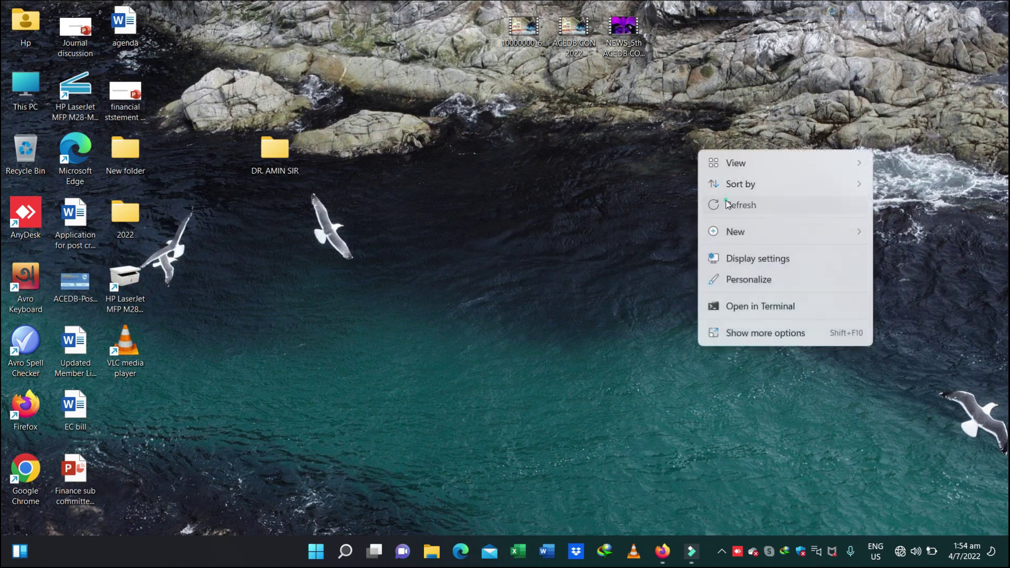
{"action": "left_click", "coordinate": [726, 204]}
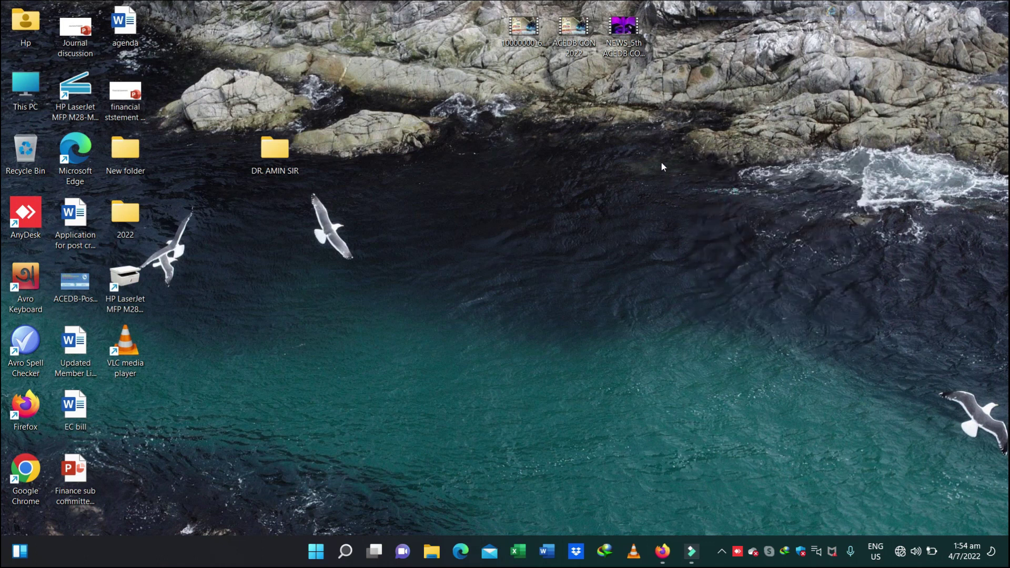
{"action": "right_click", "coordinate": [679, 205]}
{"action": "left_click", "coordinate": [672, 201]}
{"action": "right_click", "coordinate": [673, 198]}
{"action": "left_click", "coordinate": [672, 202]}
{"action": "right_click", "coordinate": [683, 235]}
{"action": "left_click", "coordinate": [687, 219]}
Open the Recent folder by running the command "recent".
{"action": "key", "text": "super+r"}
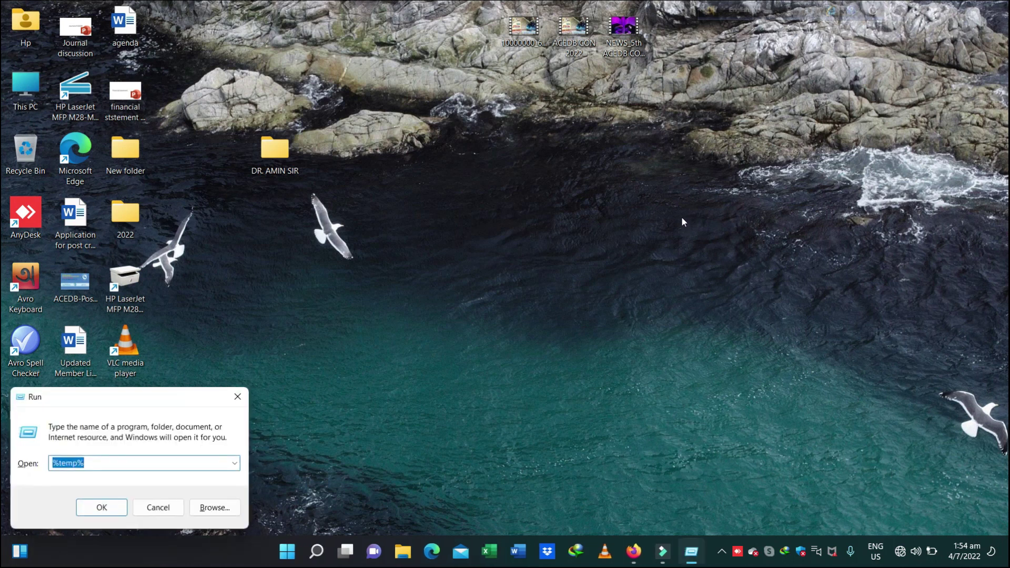
{"action": "type", "text": "re"}
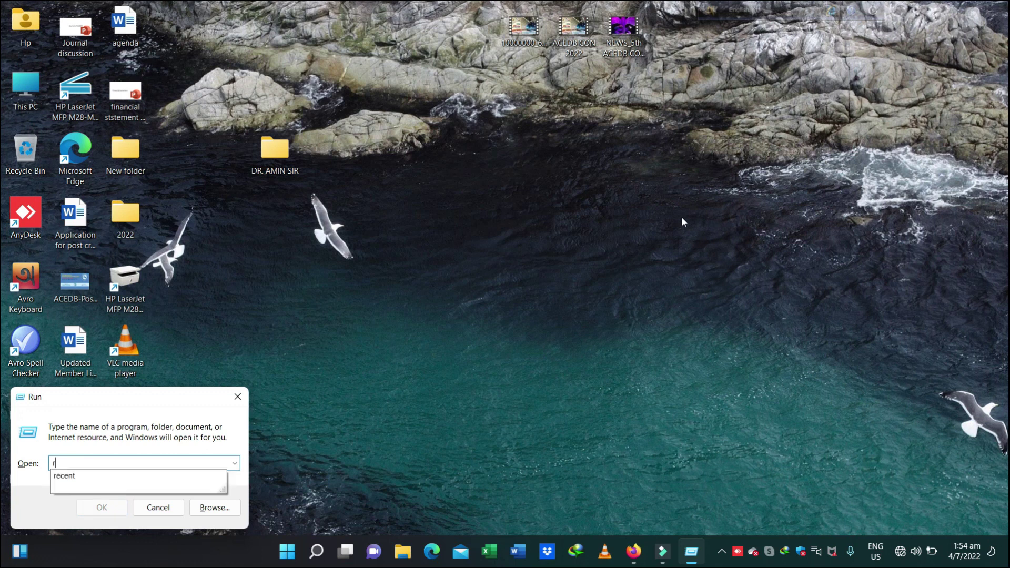
{"action": "type", "text": "cent"}
{"action": "key", "text": "Return"}
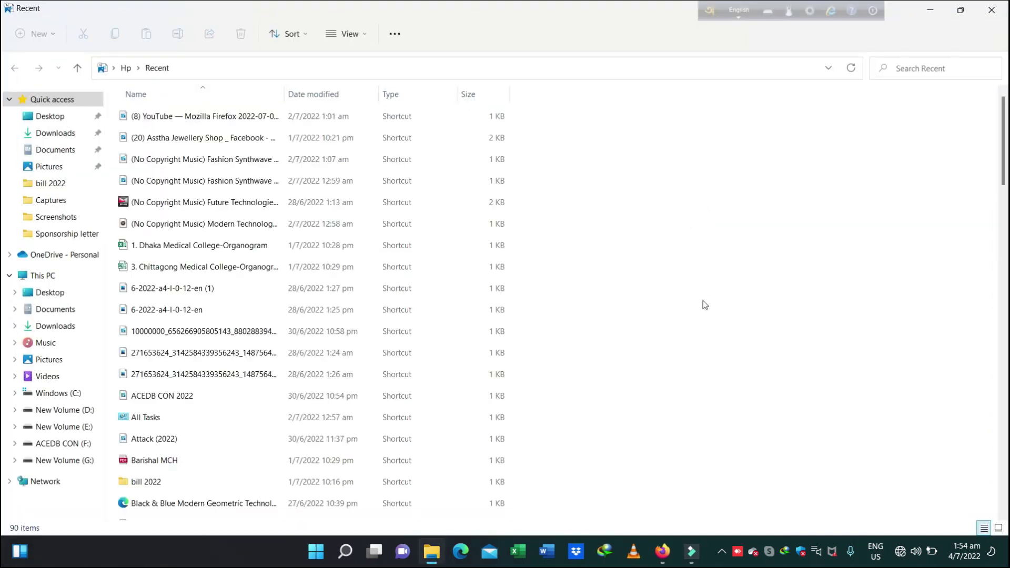
Delete all items in the Recent folder and return to the desktop.
{"action": "scroll", "coordinate": [637, 280], "scroll_direction": "down", "scroll_amount": 20}
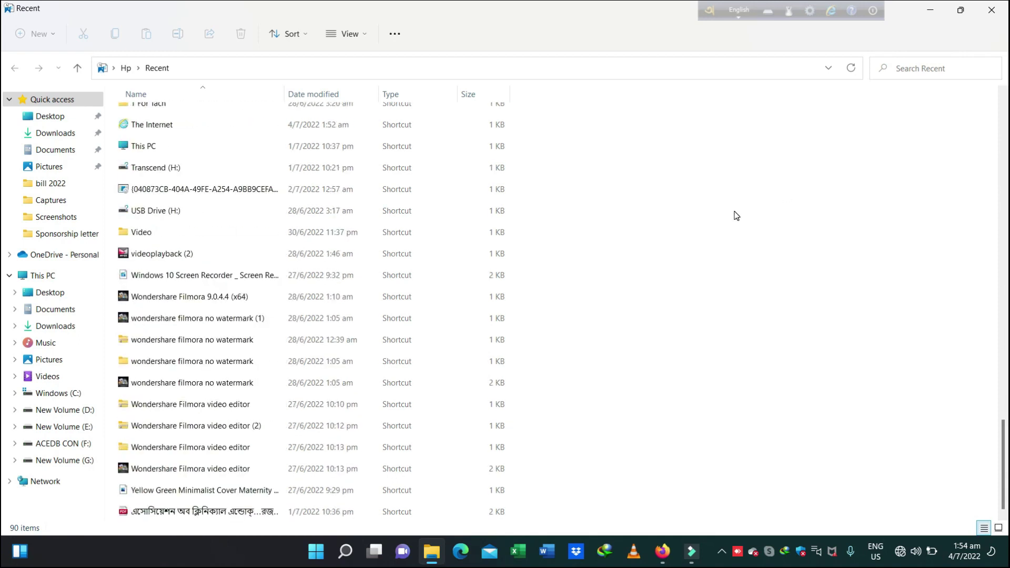
{"action": "key", "text": "ctrl+a"}
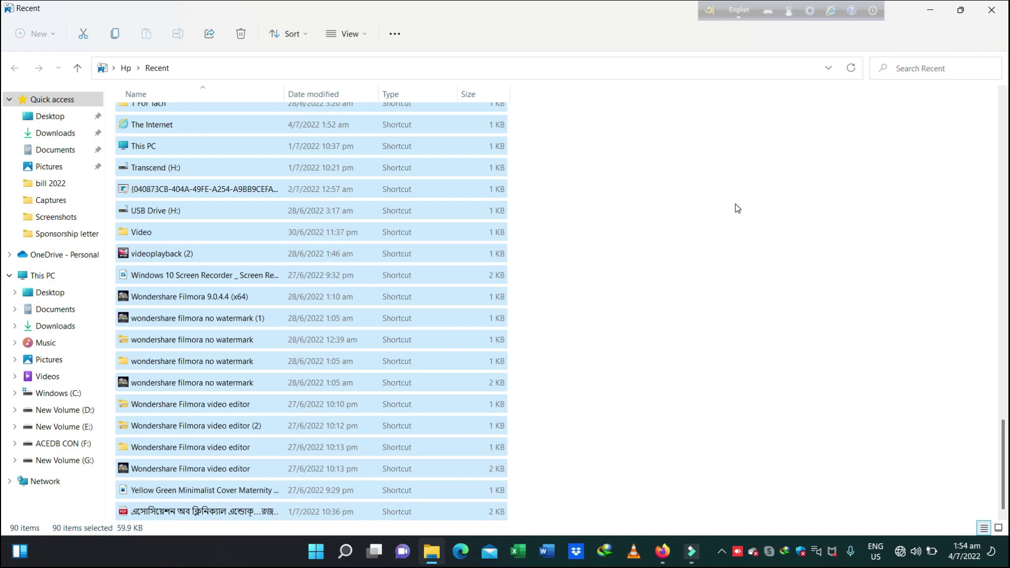
{"action": "key", "text": "Delete"}
{"action": "right_click", "coordinate": [725, 226]}
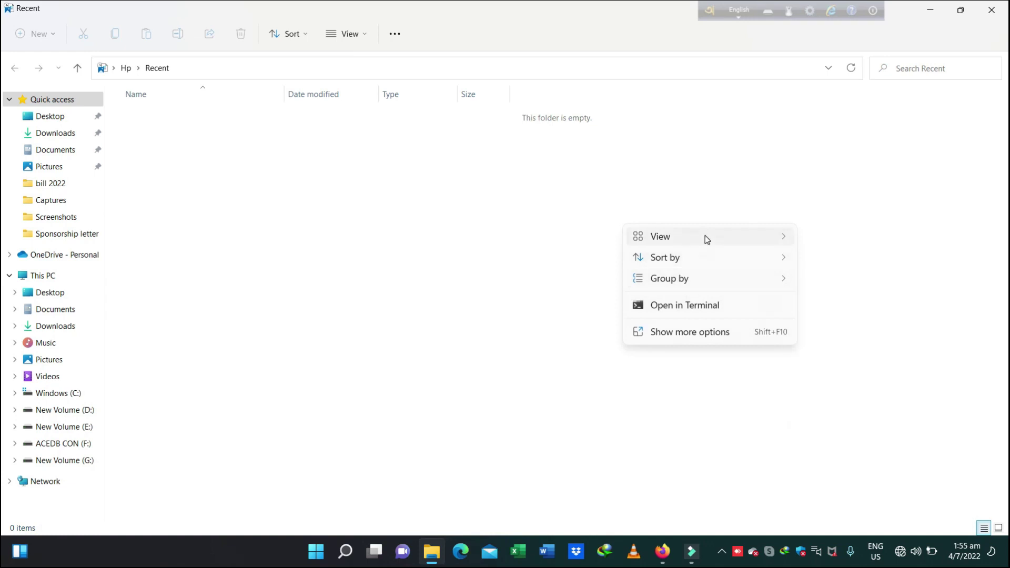
{"action": "mouse_move", "coordinate": [704, 237]}
{"action": "key", "text": "super+d"}
{"action": "right_click", "coordinate": [740, 297]}
{"action": "left_click", "coordinate": [737, 251]}
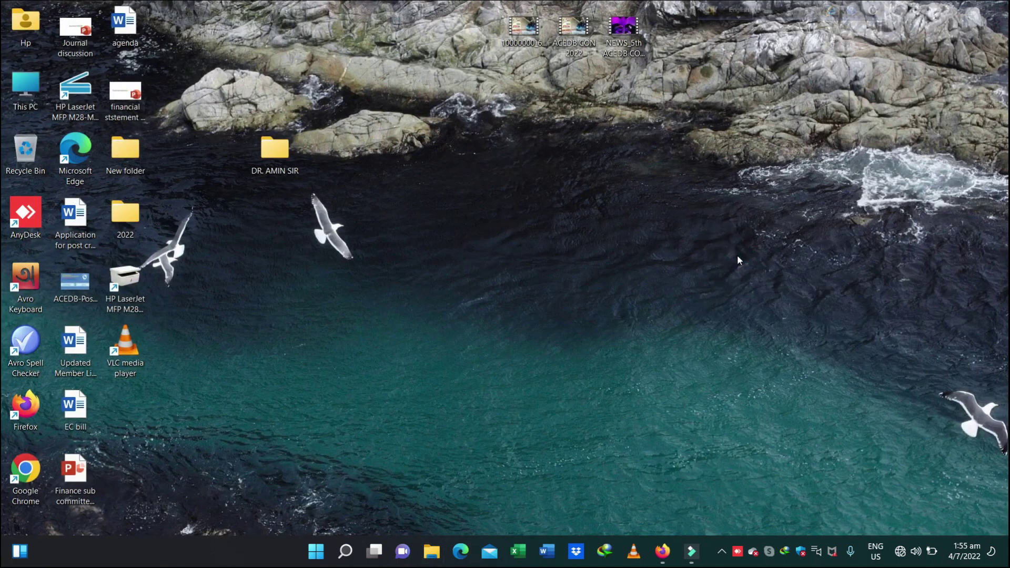
Open the Windows Temp folder by running the command "temp".
{"action": "key", "text": "super+r"}
{"action": "key", "text": "BackSpace"}
{"action": "type", "text": "temp"}
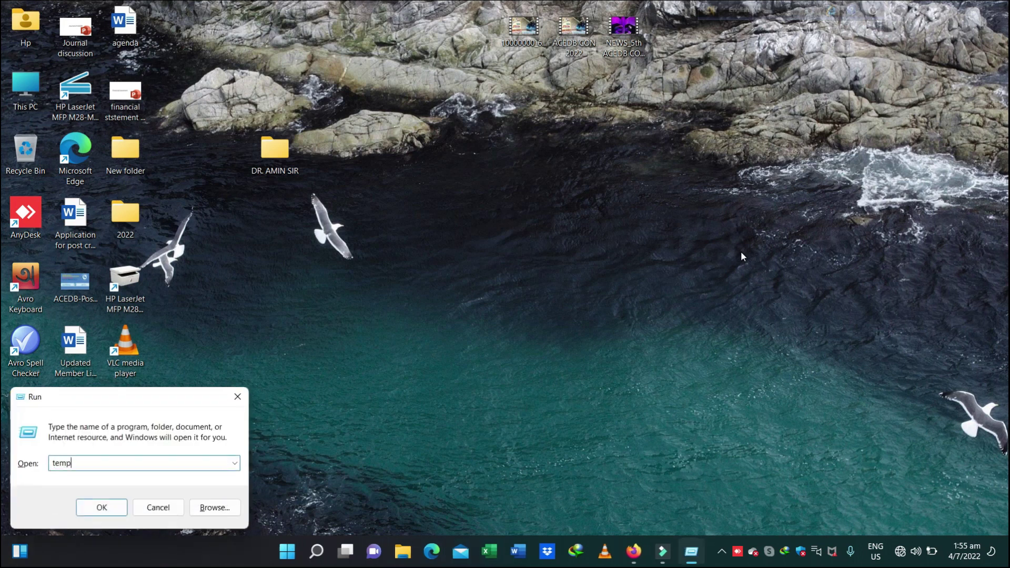
{"action": "key", "text": "Return"}
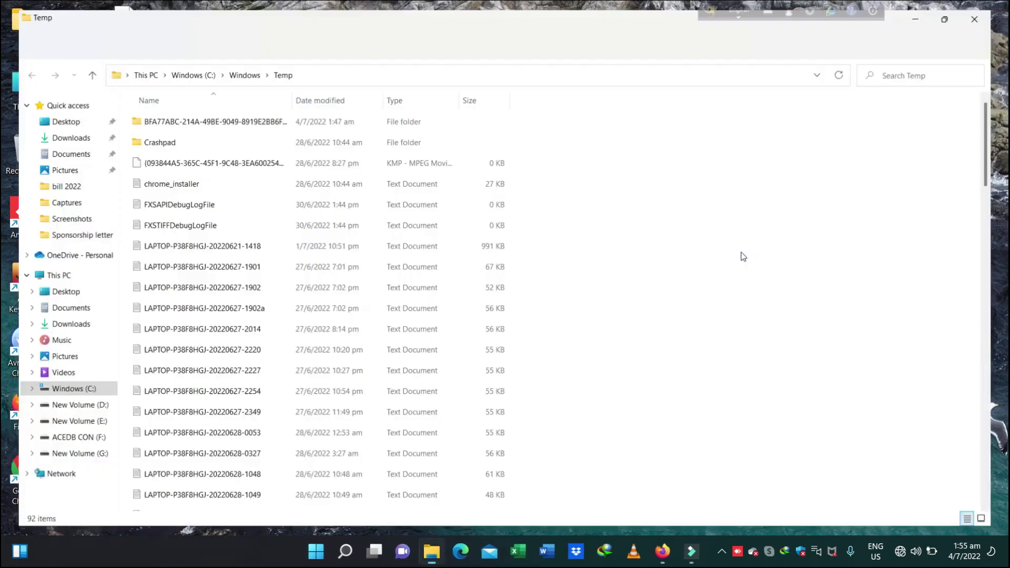
Delete everything in the Windows Temp folder, skipping all files in use, and close the folder window.
{"action": "scroll", "coordinate": [754, 235], "scroll_direction": "down", "scroll_amount": 10}
{"action": "scroll", "coordinate": [754, 234], "scroll_direction": "down", "scroll_amount": 7}
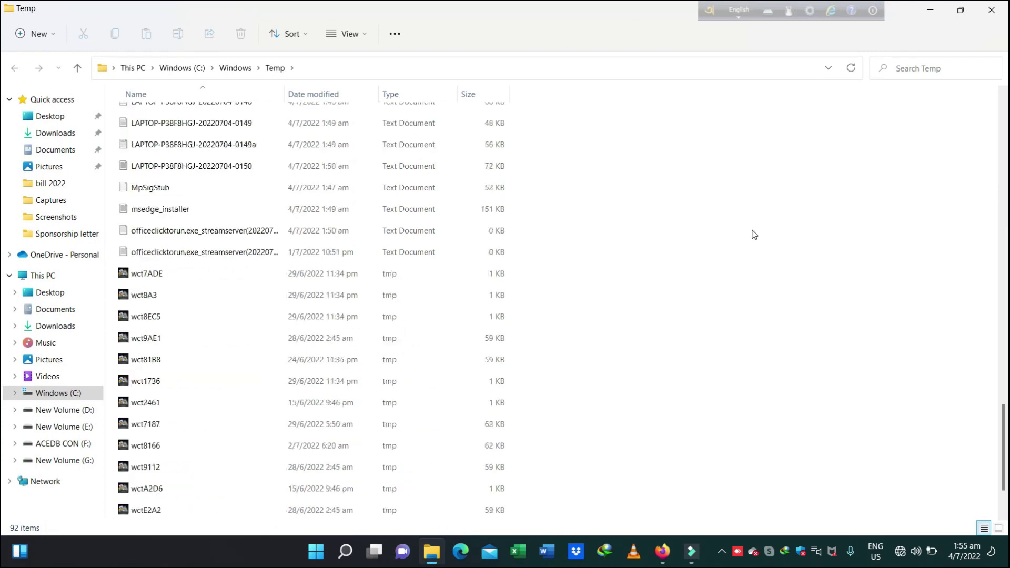
{"action": "scroll", "coordinate": [745, 261], "scroll_direction": "up", "scroll_amount": 15}
{"action": "scroll", "coordinate": [742, 265], "scroll_direction": "up", "scroll_amount": 5}
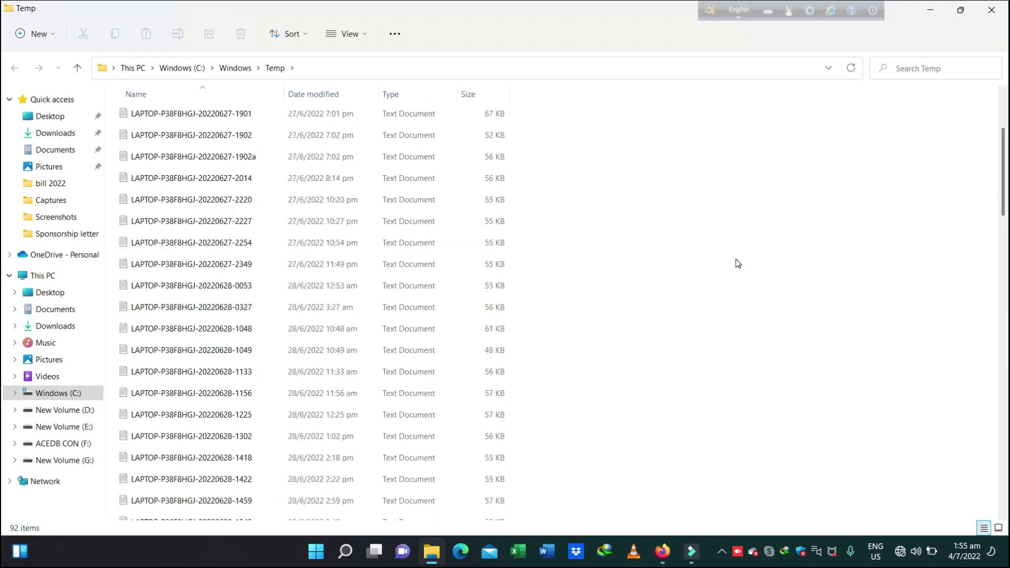
{"action": "scroll", "coordinate": [736, 277], "scroll_direction": "up", "scroll_amount": 3}
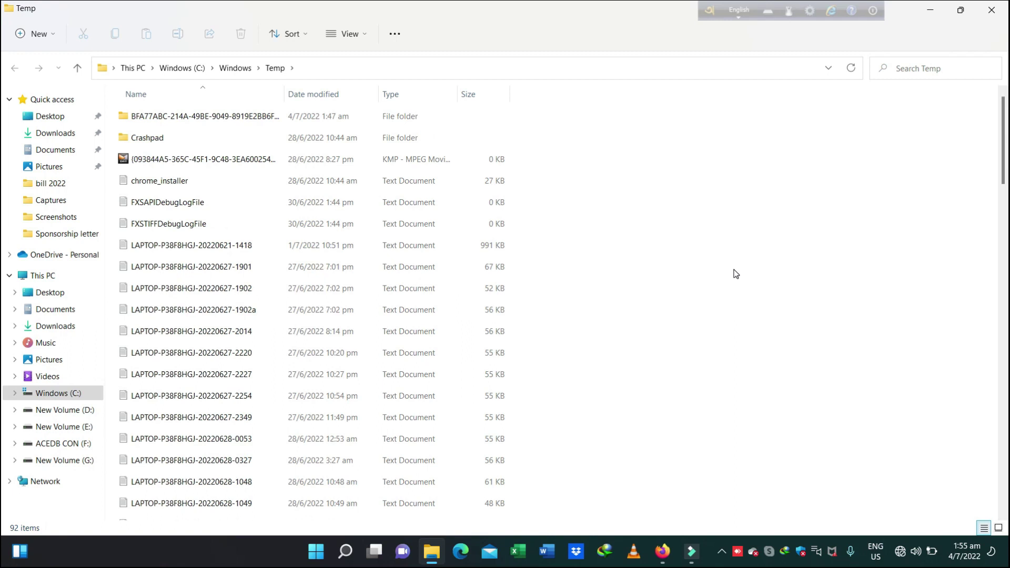
{"action": "key", "text": "ctrl+a"}
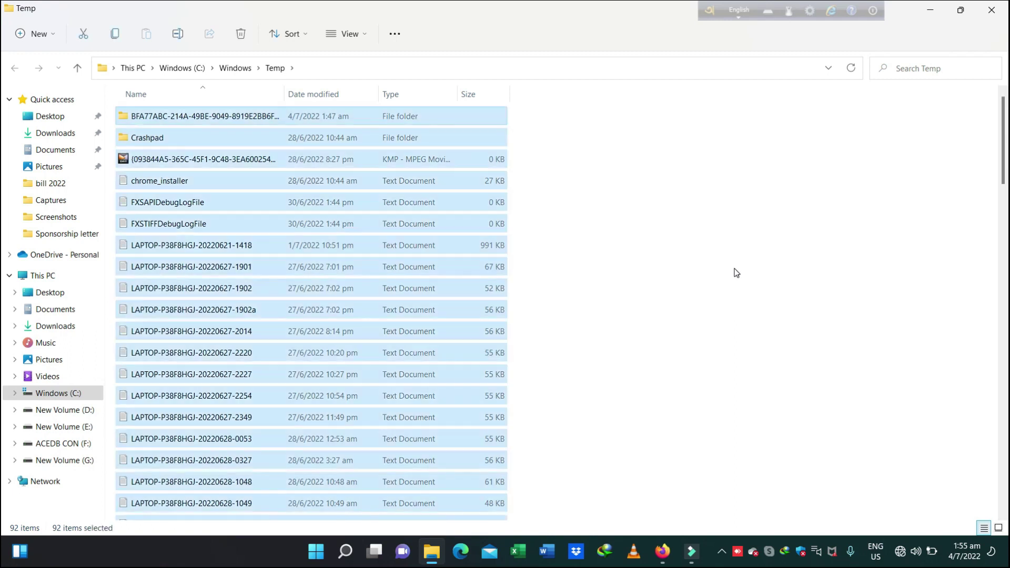
{"action": "key", "text": "Delete"}
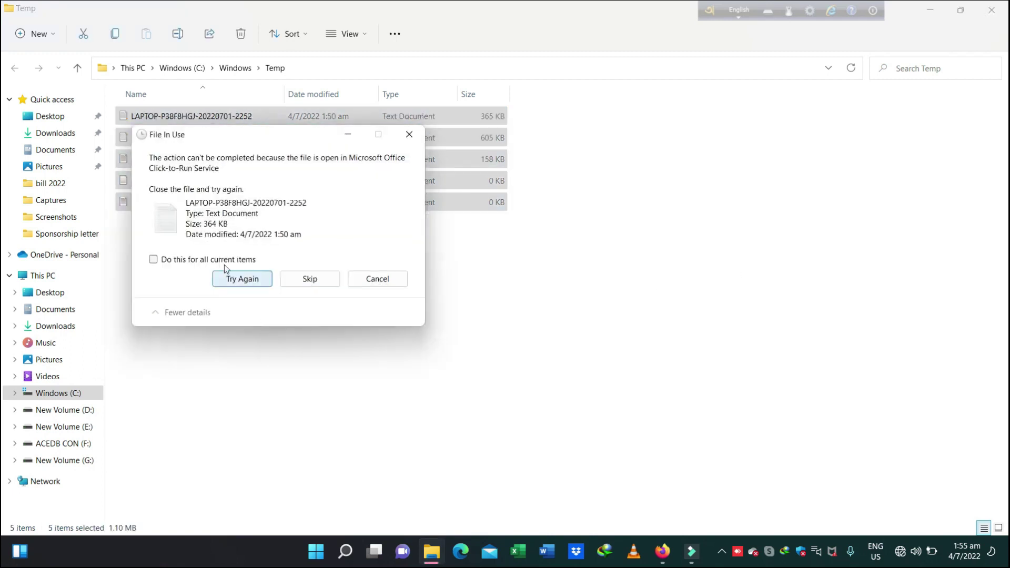
{"action": "left_click", "coordinate": [193, 258]}
{"action": "left_click", "coordinate": [308, 279]}
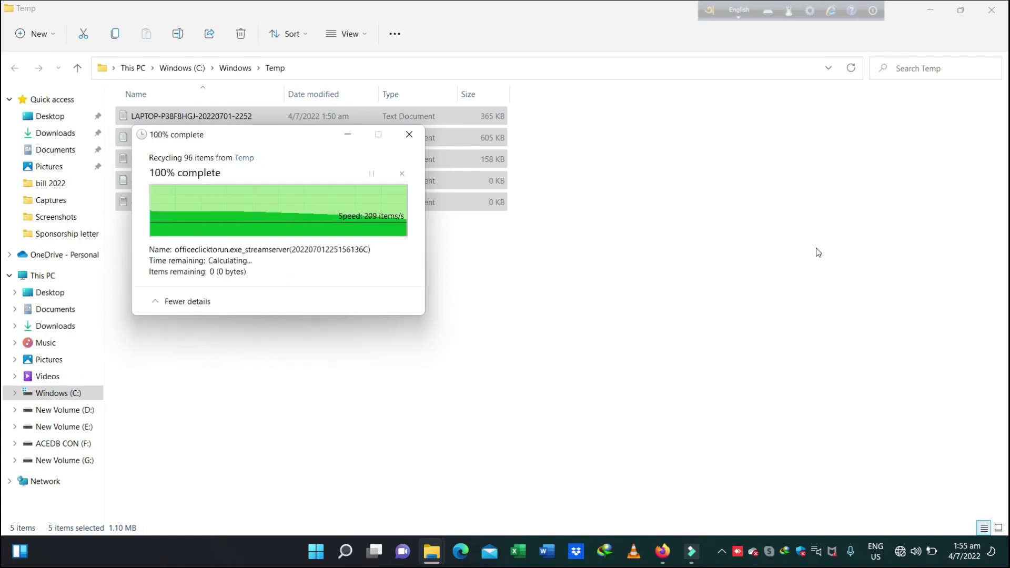
{"action": "left_click", "coordinate": [992, 10]}
{"action": "right_click", "coordinate": [708, 197]}
{"action": "left_click", "coordinate": [753, 255]}
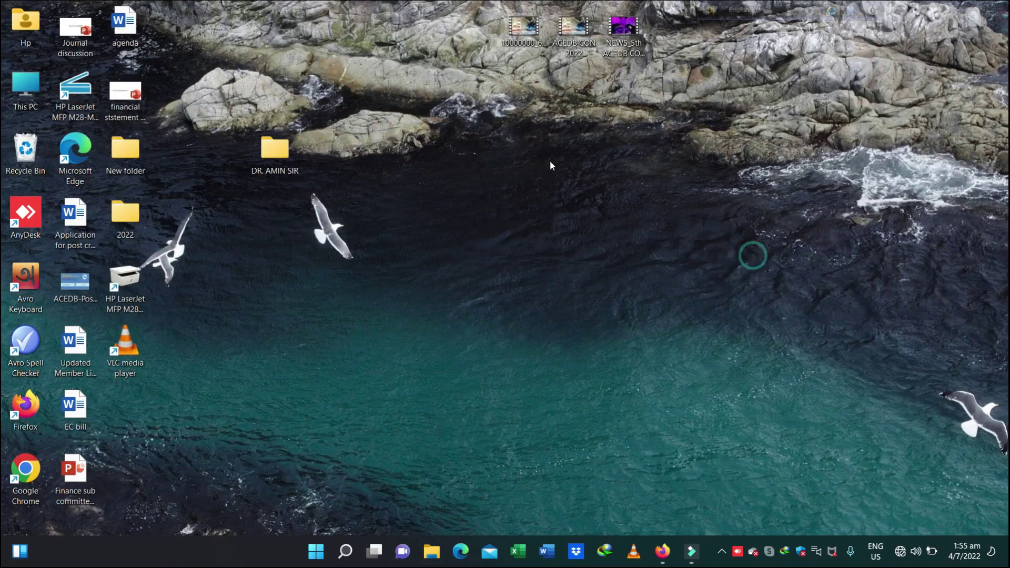
{"action": "right_click", "coordinate": [551, 161]}
{"action": "left_click", "coordinate": [597, 218]}
Open the user's local Temp folder by running the command "%temp%".
{"action": "key", "text": "super+r"}
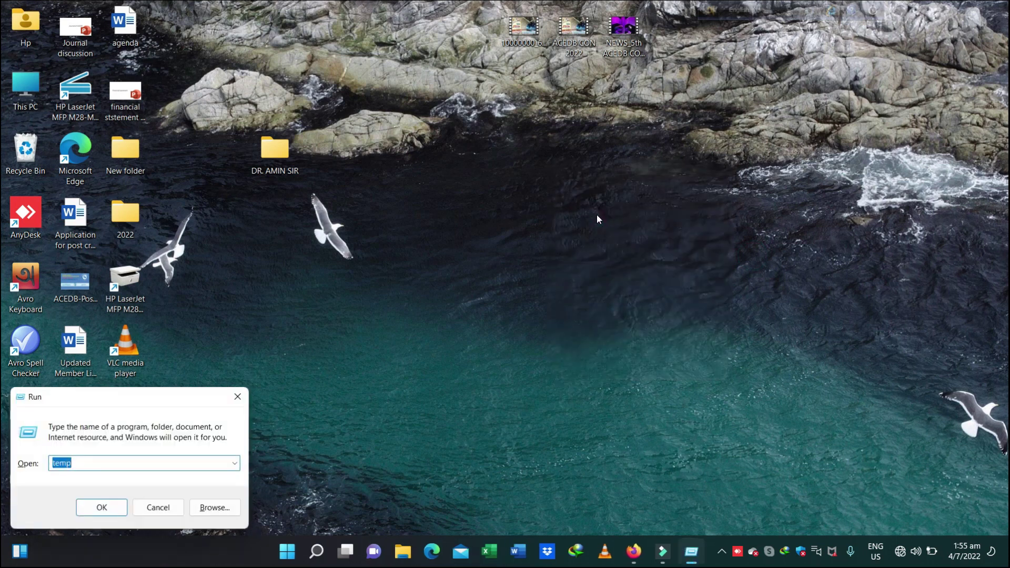
{"action": "key", "text": "BackSpace"}
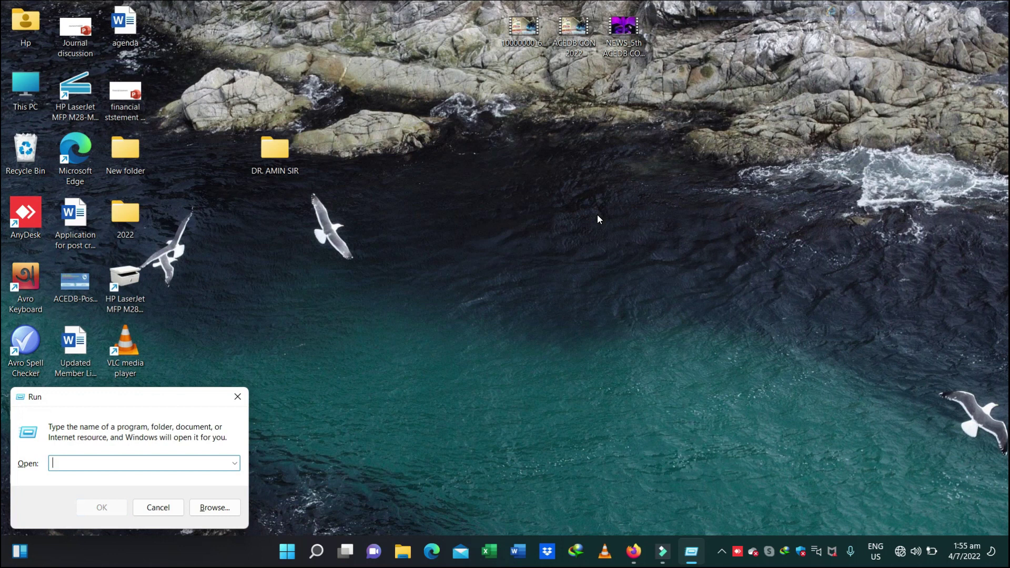
{"action": "type", "text": "%"}
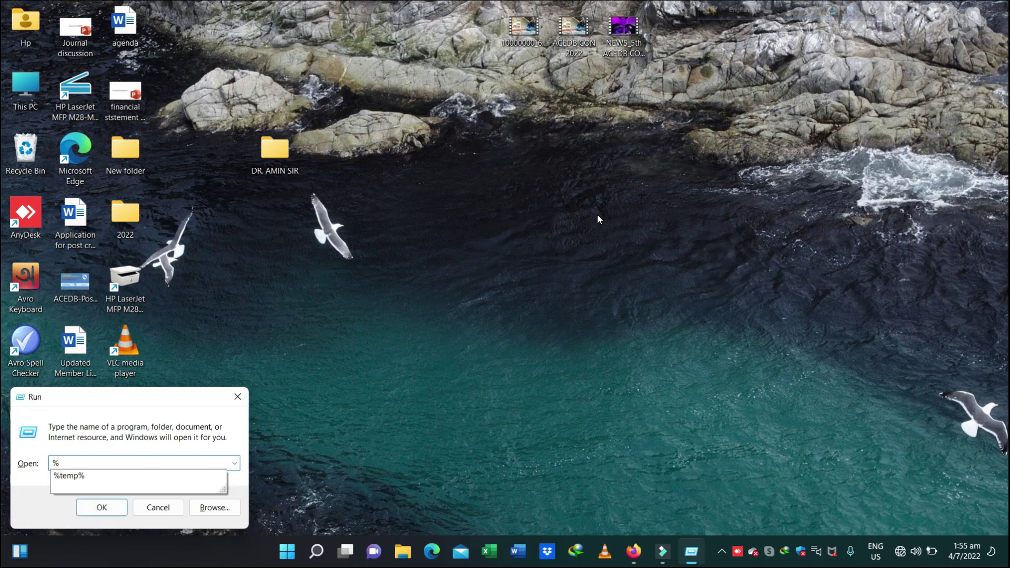
{"action": "key", "text": "Down"}
{"action": "type", "text": "%"}
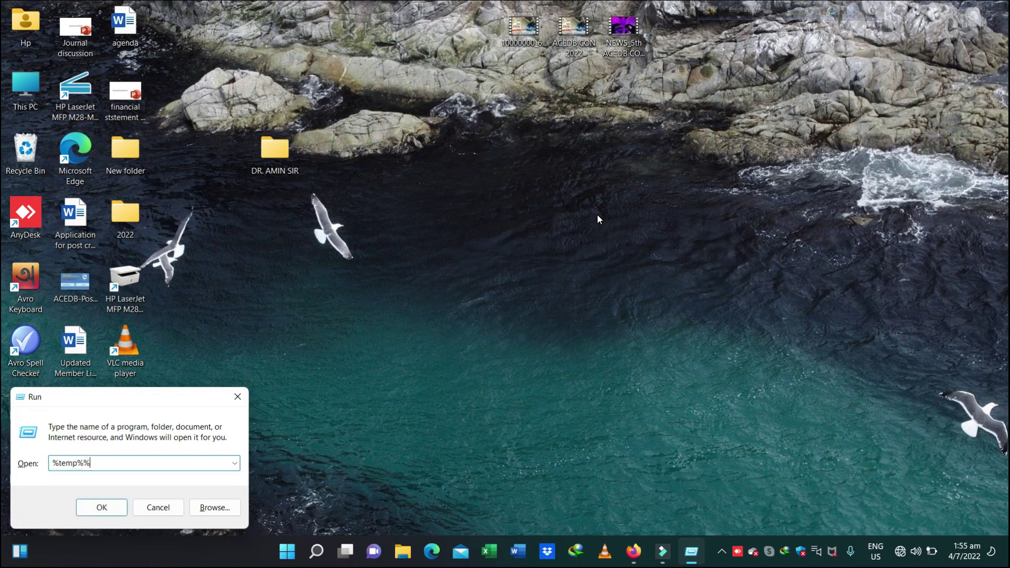
{"action": "key", "text": "BackSpace"}
{"action": "key", "text": "Return"}
Delete everything in the user's local Temp folder, skipping all items that need administrator permission or are in use, and return to the desktop.
{"action": "scroll", "coordinate": [599, 215], "scroll_direction": "down", "scroll_amount": 5}
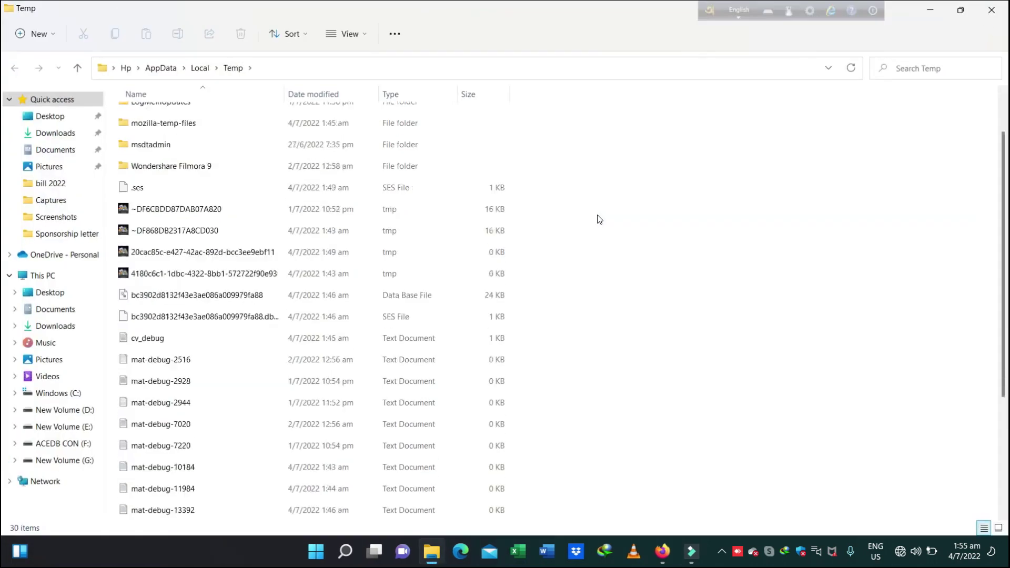
{"action": "scroll", "coordinate": [602, 219], "scroll_direction": "up", "scroll_amount": 4}
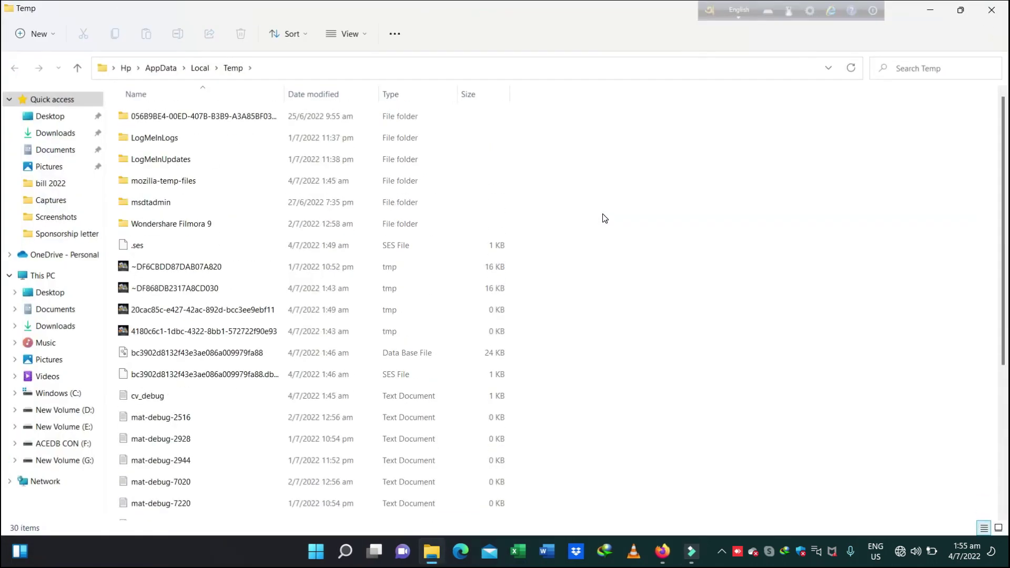
{"action": "key", "text": "ctrl+a"}
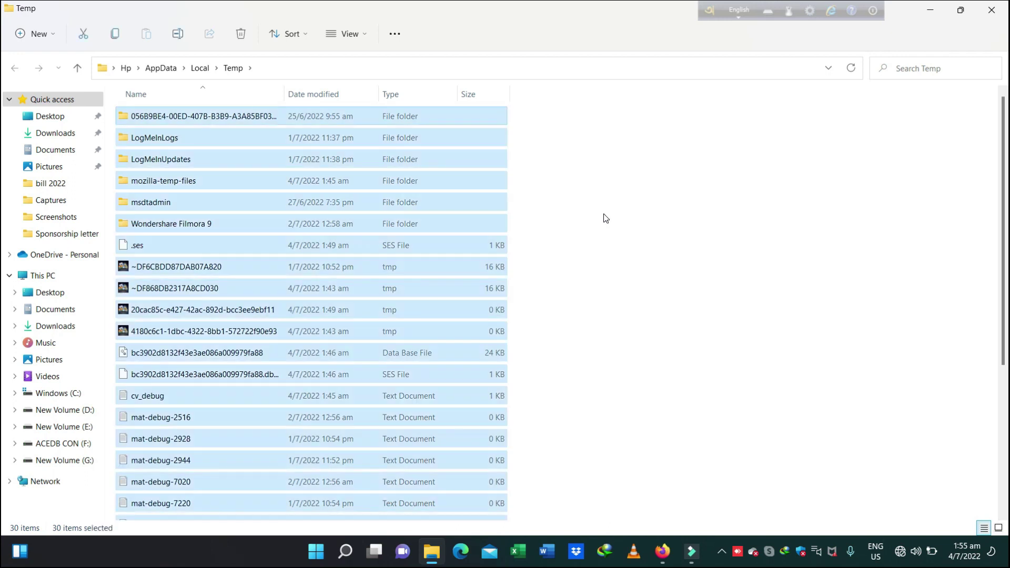
{"action": "key", "text": "Delete"}
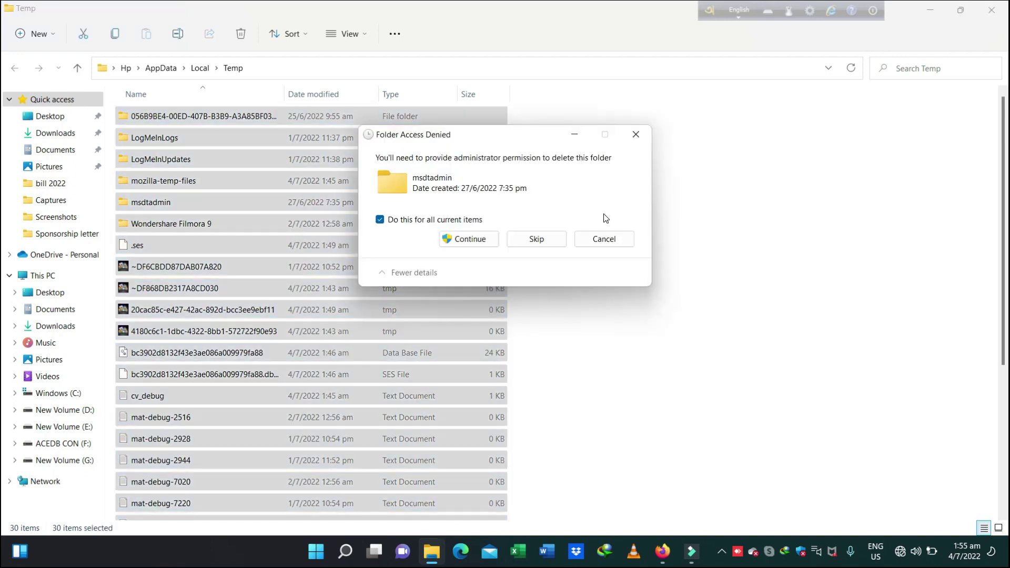
{"action": "left_click", "coordinate": [556, 241]}
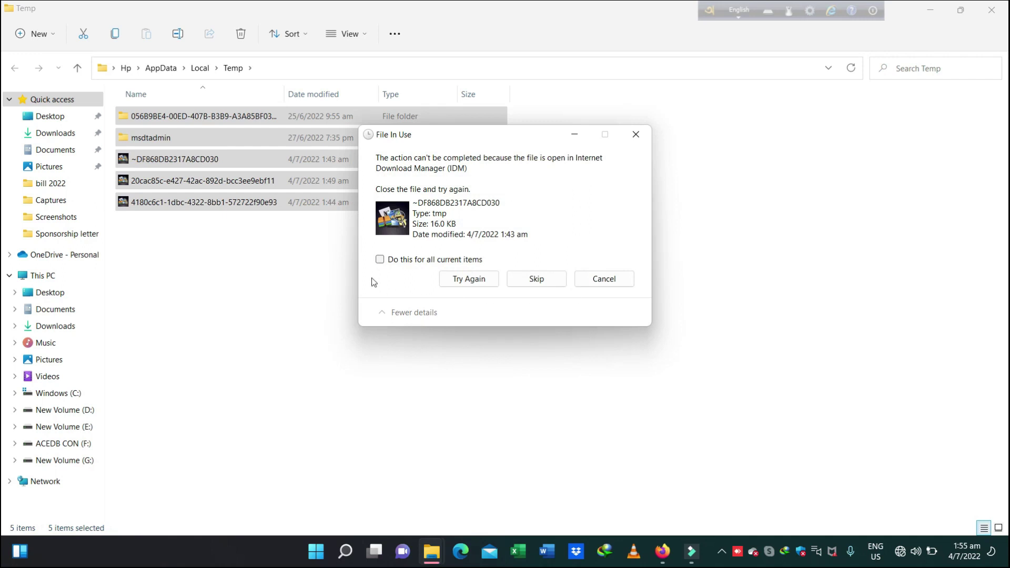
{"action": "left_click", "coordinate": [402, 260]}
{"action": "left_click", "coordinate": [536, 279]}
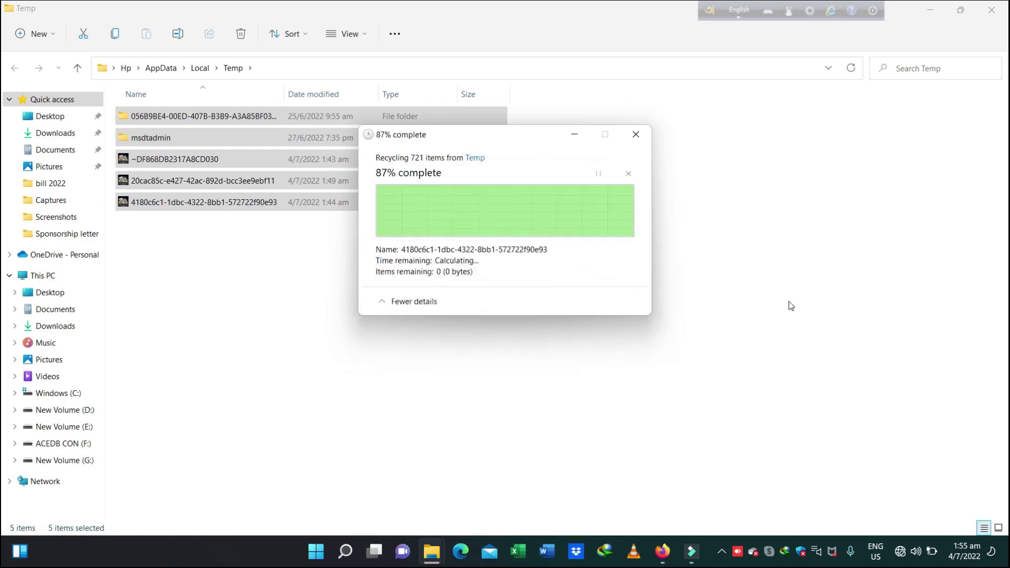
{"action": "key", "text": "super+d"}
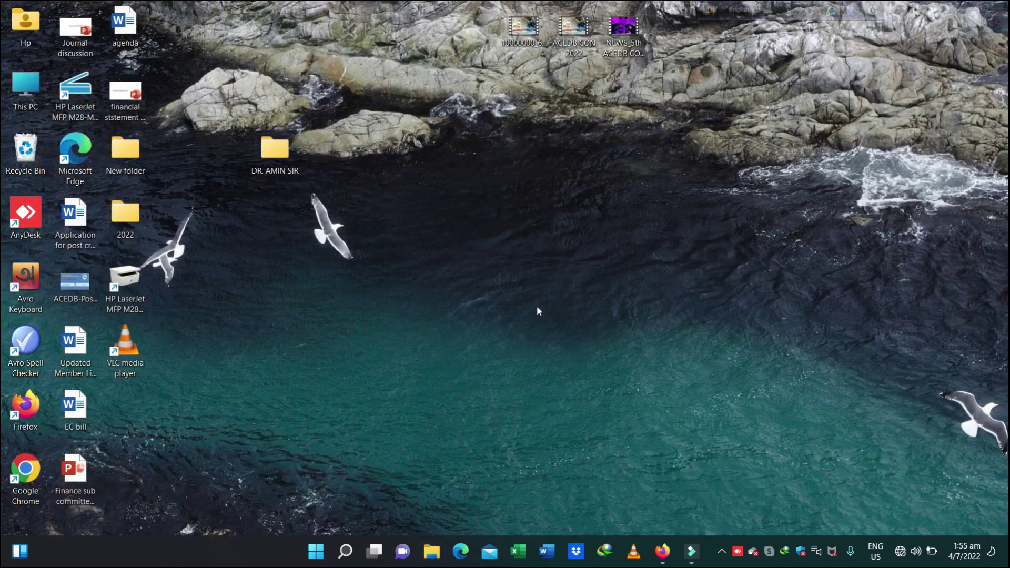
Open the Windows Prefetch folder by running the command "prefetch".
{"action": "key", "text": "super+r"}
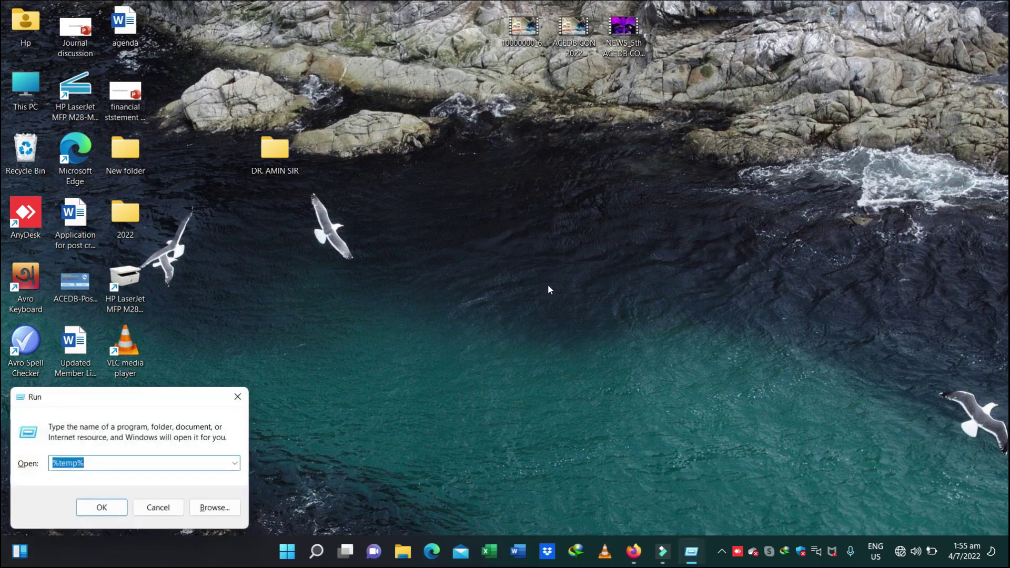
{"action": "key", "text": "BackSpace"}
{"action": "type", "text": "pre"}
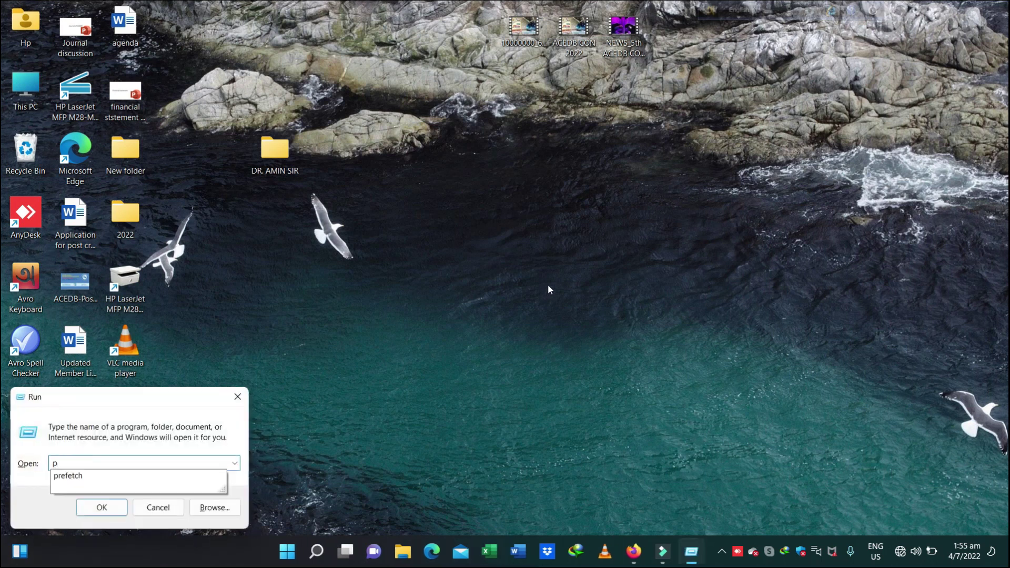
{"action": "type", "text": "fetch"}
{"action": "key", "text": "Return"}
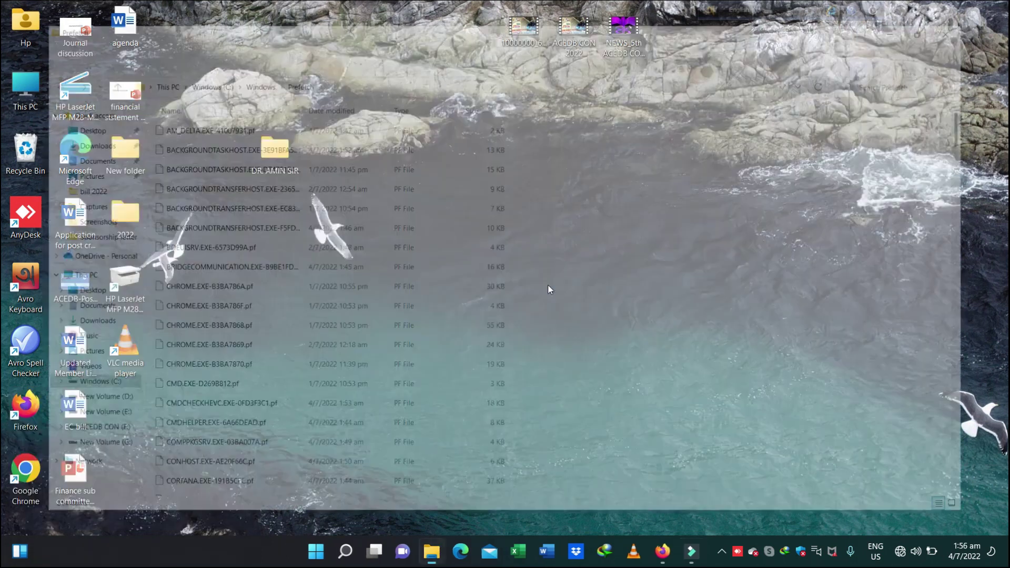
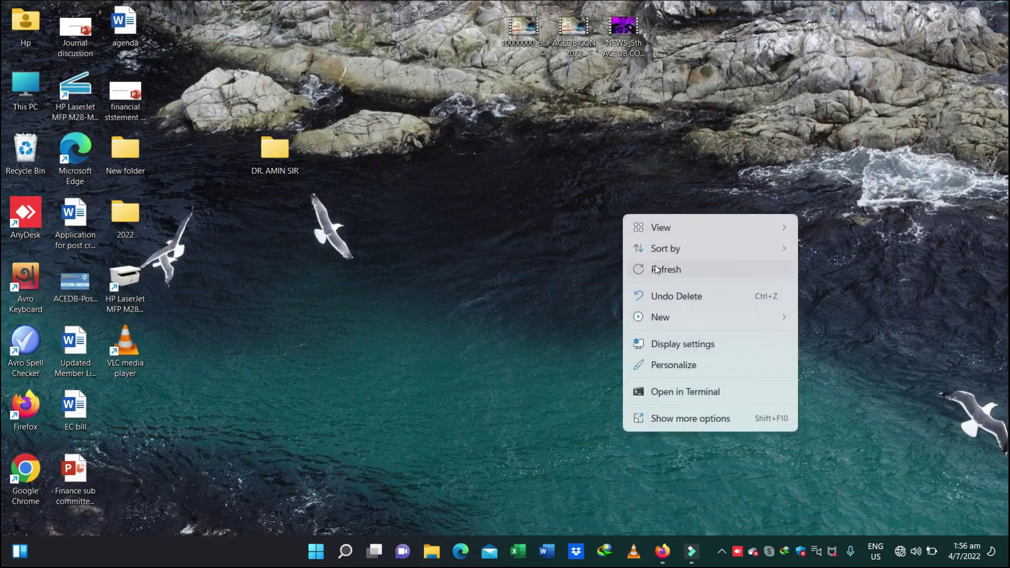
Refresh the desktop and empty the Recycle Bin, confirming the permanent deletion.
{"action": "left_click", "coordinate": [656, 270]}
{"action": "right_click", "coordinate": [21, 161]}
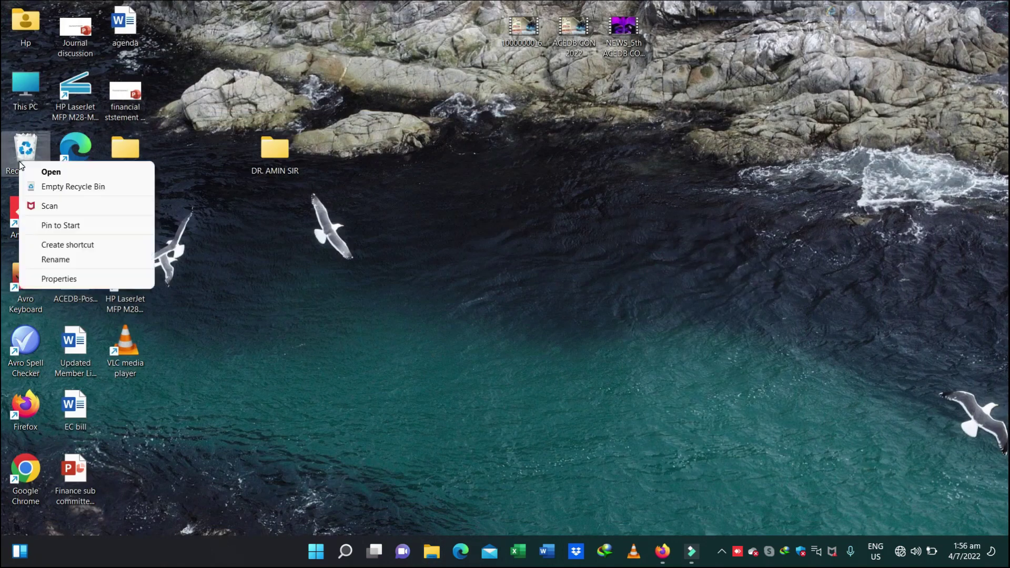
{"action": "left_click", "coordinate": [62, 187]}
{"action": "left_click", "coordinate": [553, 286]}
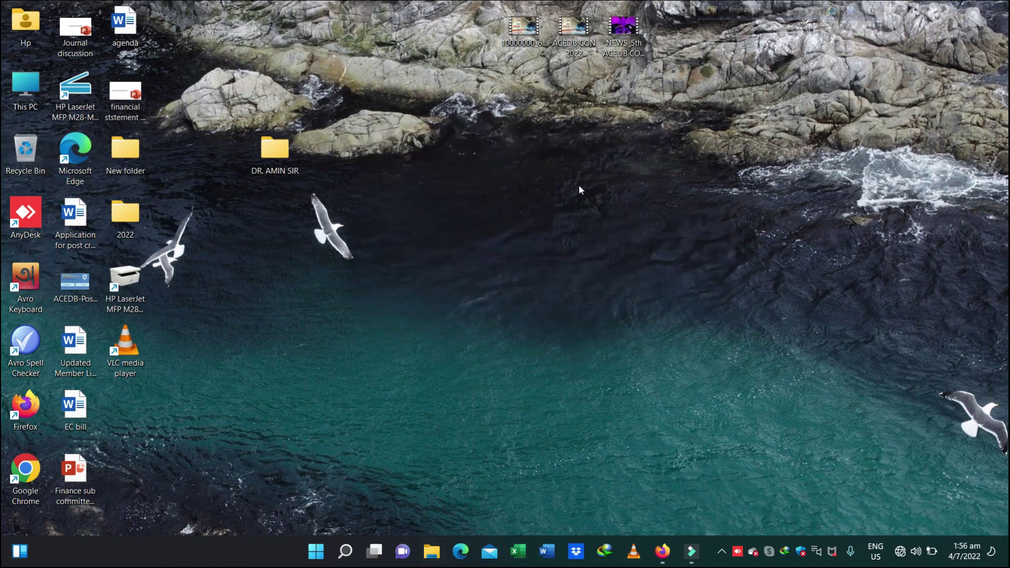
Refresh the desktop three times in a row.
{"action": "right_click", "coordinate": [580, 188]}
{"action": "left_click", "coordinate": [619, 241]}
{"action": "right_click", "coordinate": [607, 213]}
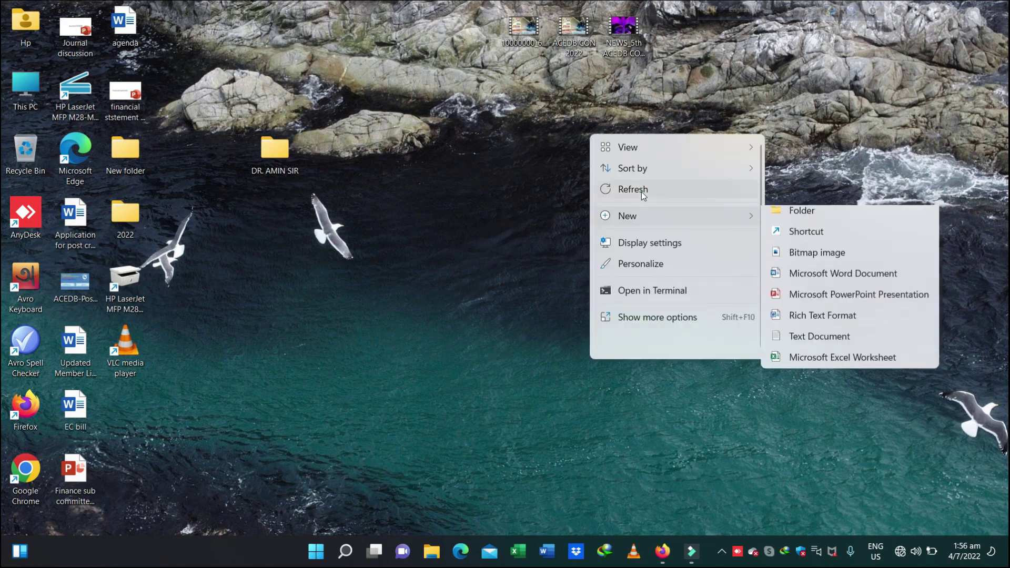
{"action": "left_click", "coordinate": [642, 192]}
{"action": "right_click", "coordinate": [560, 187]}
{"action": "left_click", "coordinate": [627, 234]}
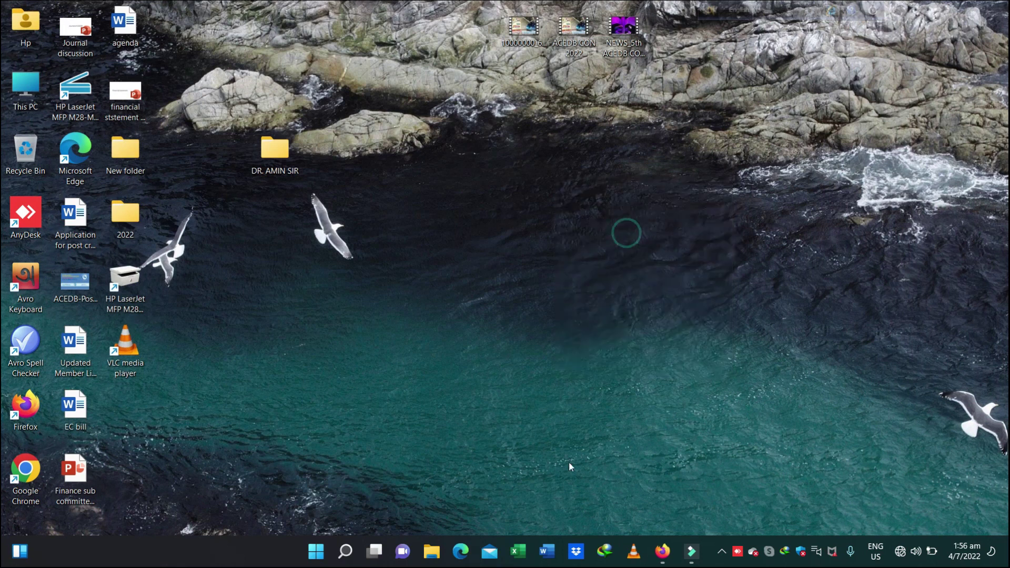
Switch to Firefox and search Google for "ccleaner download".
{"action": "left_click", "coordinate": [663, 551]}
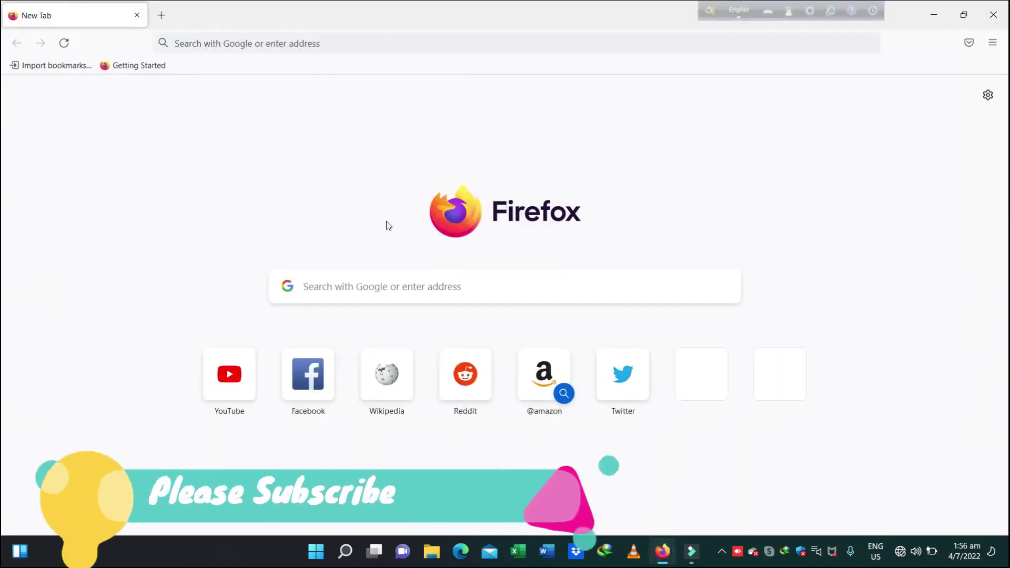
{"action": "left_click", "coordinate": [234, 45]}
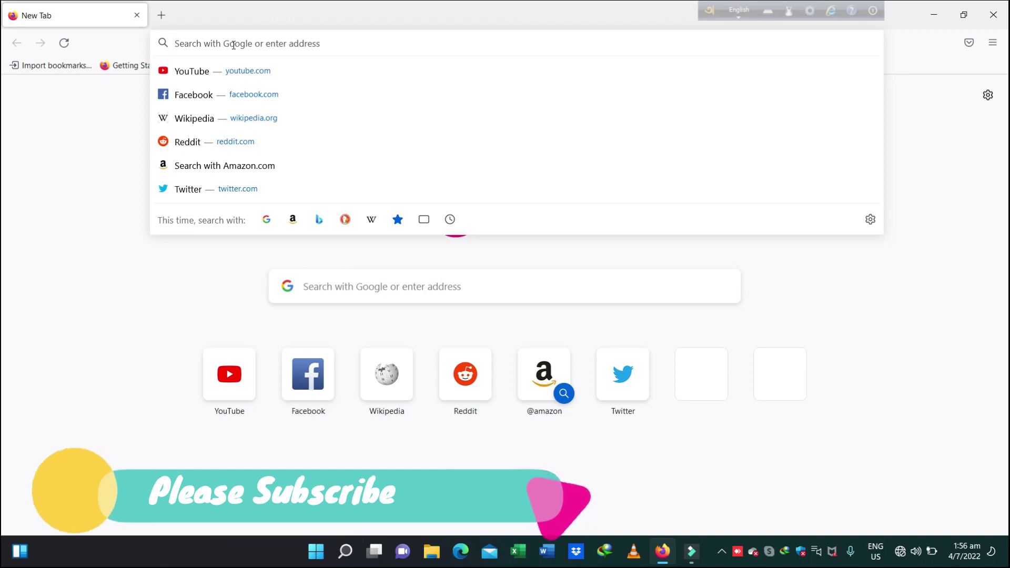
{"action": "type", "text": "cc"}
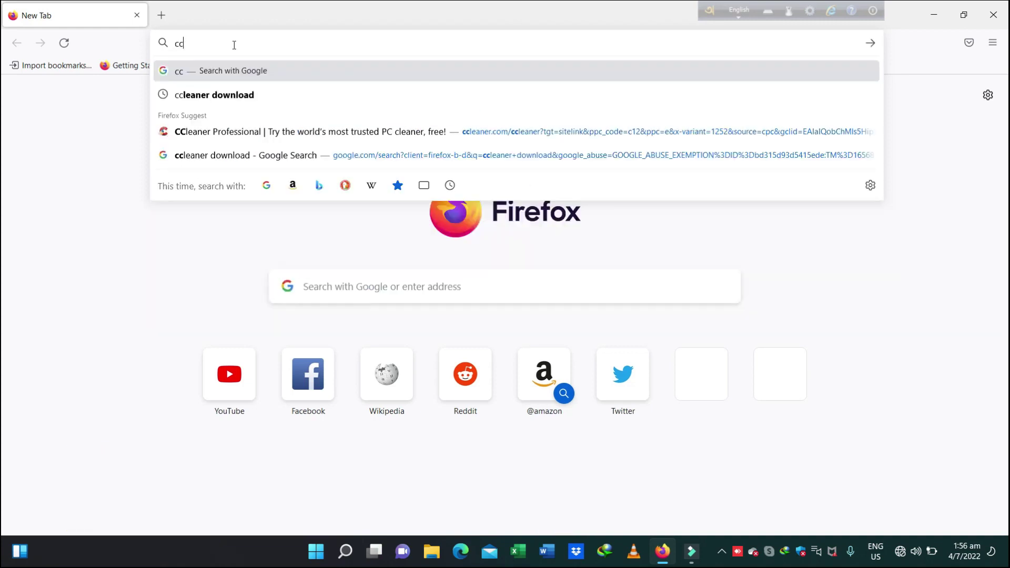
{"action": "left_click", "coordinate": [228, 88]}
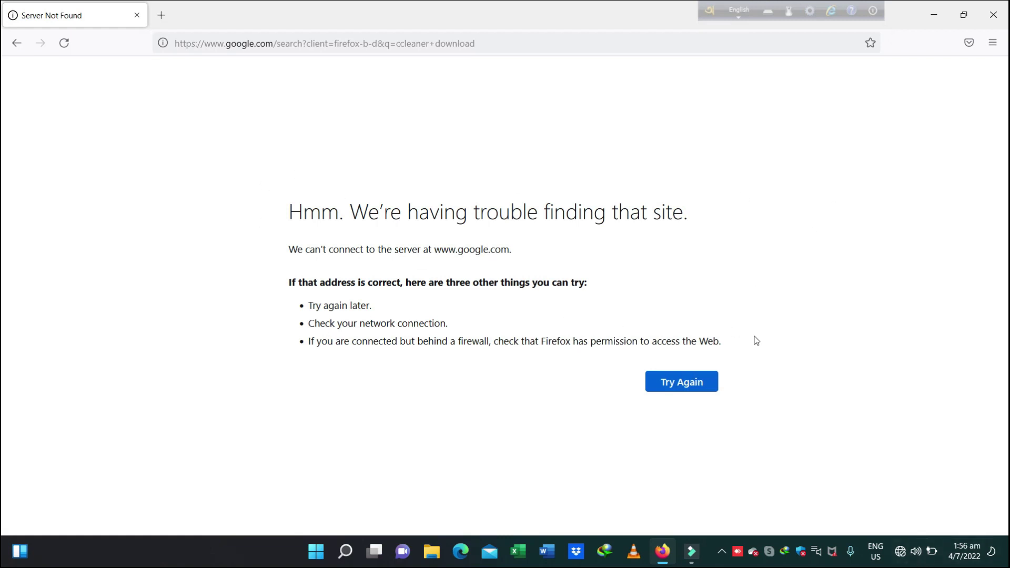
Turn on Wi-Fi to connect to the network and reload the search page.
{"action": "left_click", "coordinate": [906, 553]}
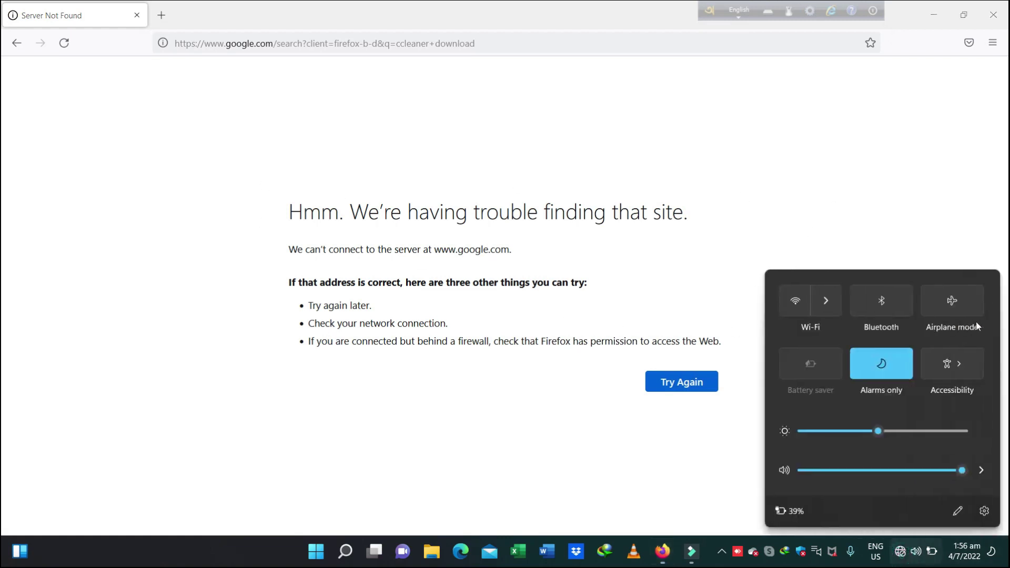
{"action": "left_click", "coordinate": [796, 305]}
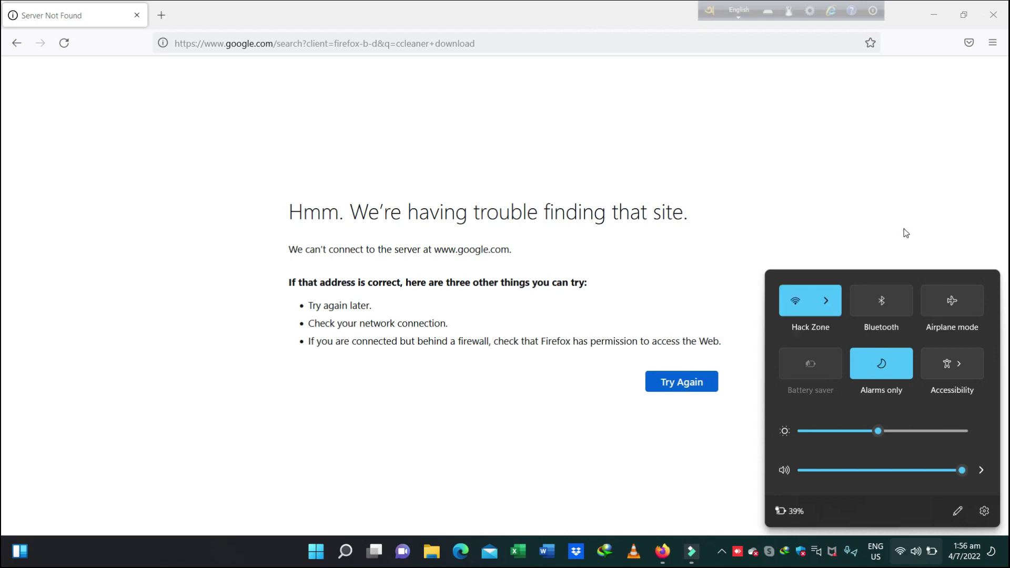
{"action": "left_click", "coordinate": [59, 45]}
Complete Google's CAPTCHA check by selecting every image with traffic lights and verifying.
{"action": "left_click", "coordinate": [67, 130]}
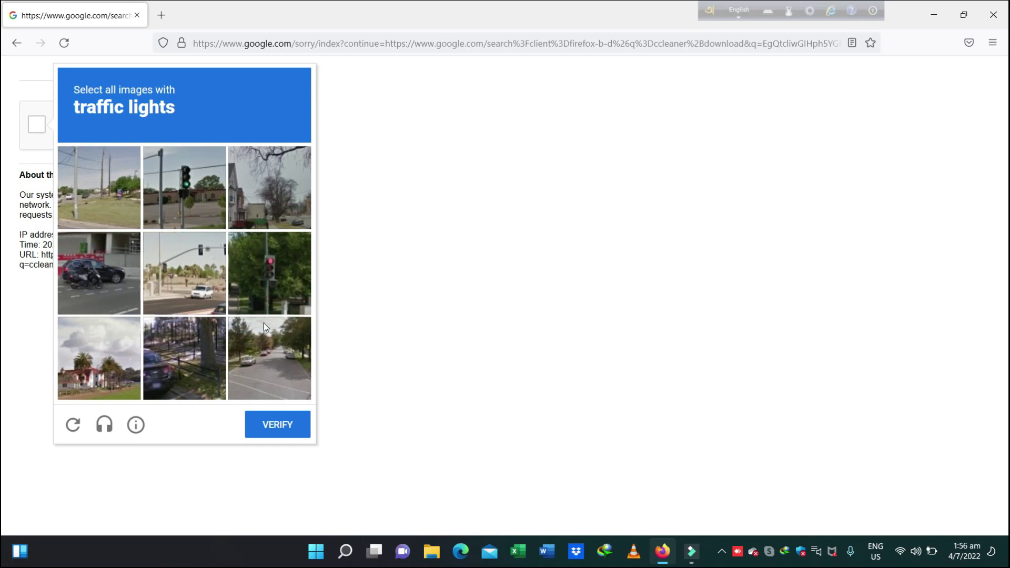
{"action": "left_click", "coordinate": [167, 223]}
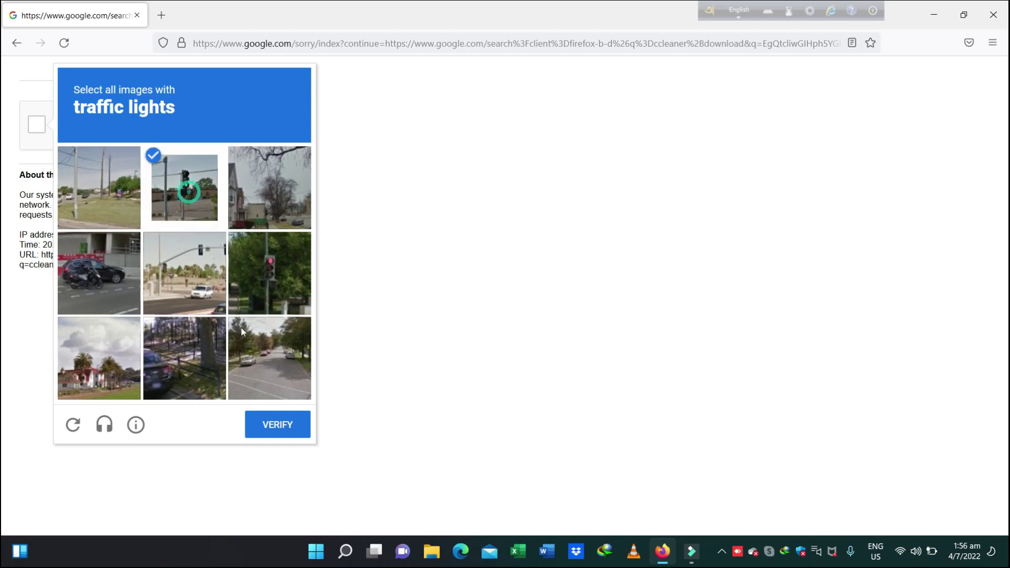
{"action": "left_click", "coordinate": [196, 293]}
{"action": "left_click", "coordinate": [287, 434]}
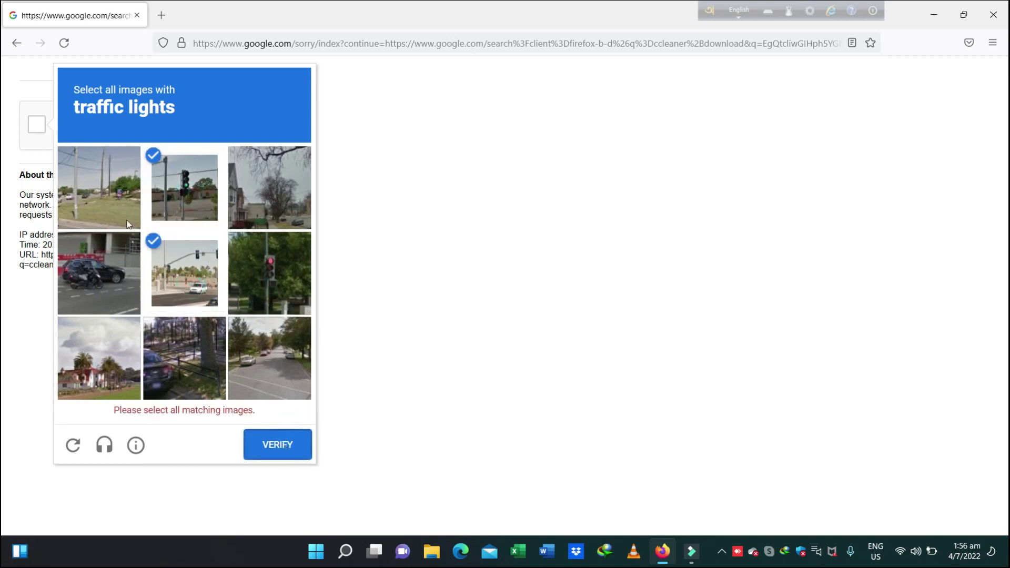
{"action": "left_click", "coordinate": [298, 261]}
{"action": "left_click", "coordinate": [303, 440]}
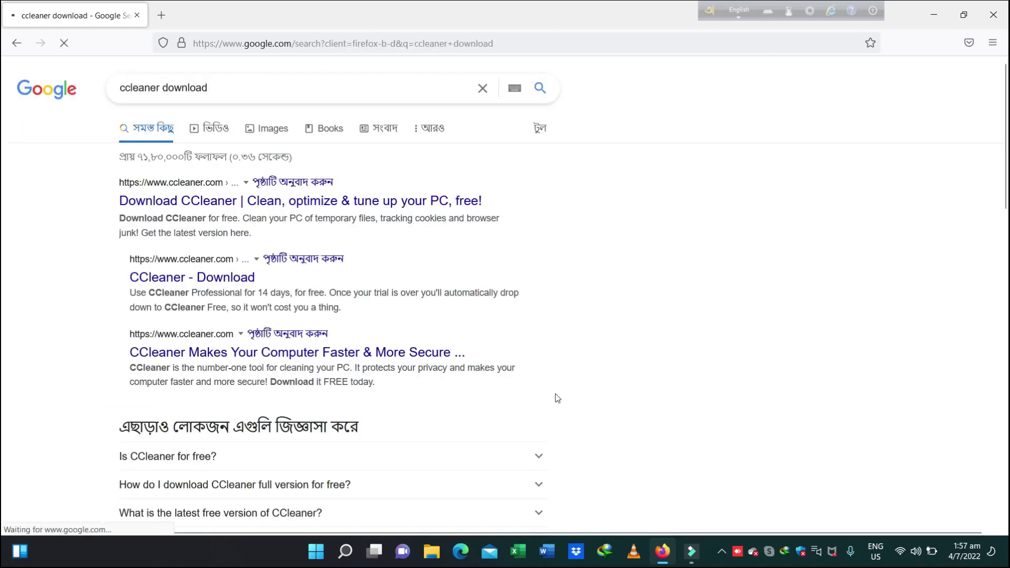
Open the Download CCleaner search result on ccleaner.com and download the Free edition.
{"action": "left_click", "coordinate": [441, 209]}
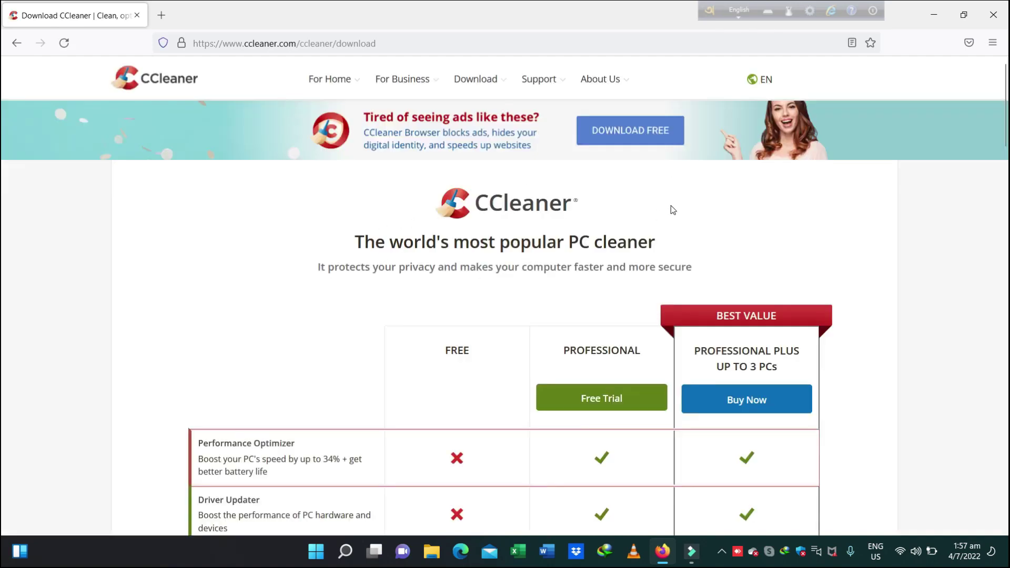
{"action": "scroll", "coordinate": [515, 228], "scroll_direction": "down", "scroll_amount": 15}
{"action": "scroll", "coordinate": [515, 227], "scroll_direction": "up", "scroll_amount": 4}
{"action": "left_click", "coordinate": [457, 429]}
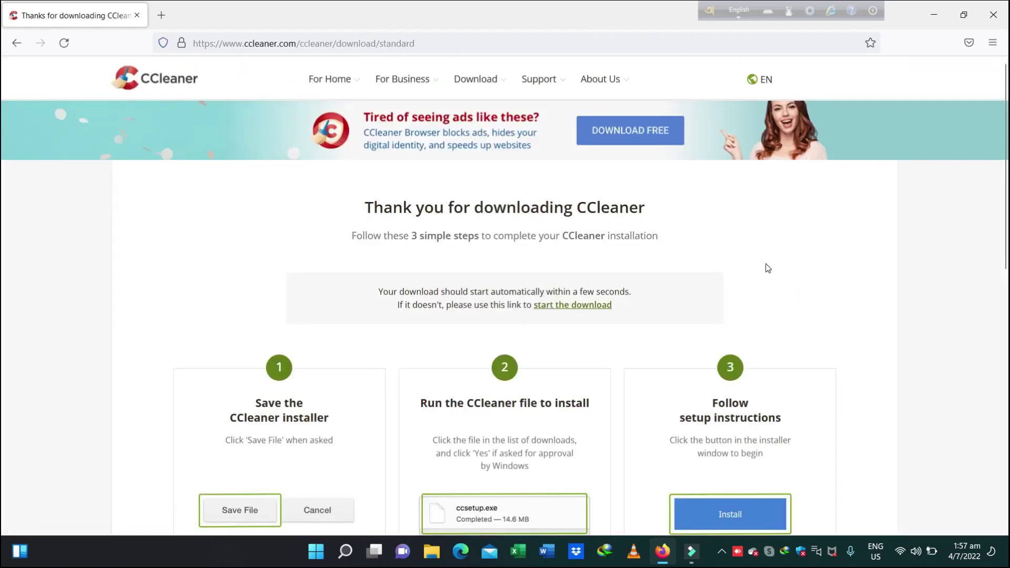
{"action": "scroll", "coordinate": [539, 261], "scroll_direction": "down", "scroll_amount": 5}
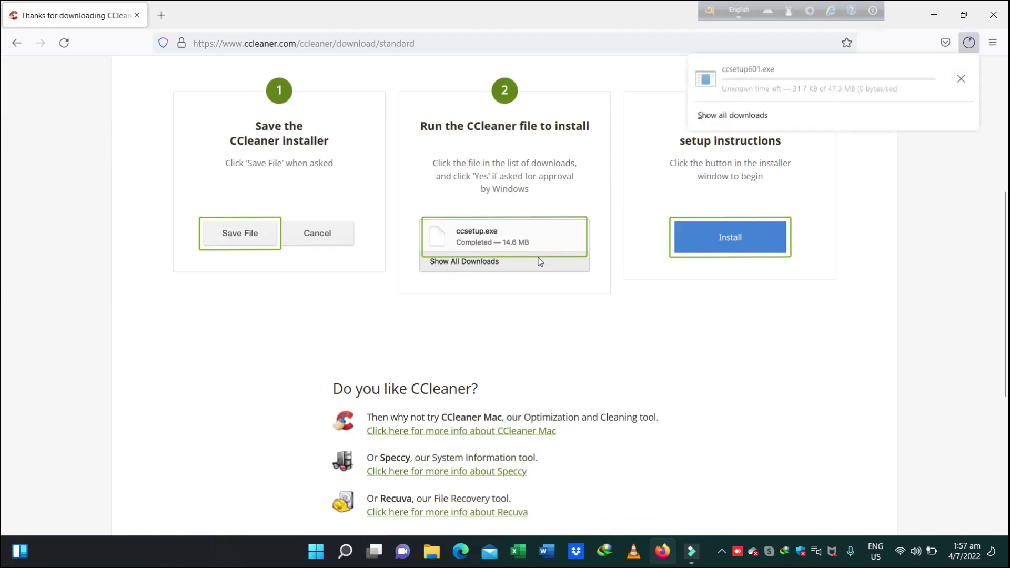
{"action": "scroll", "coordinate": [539, 258], "scroll_direction": "up", "scroll_amount": 4}
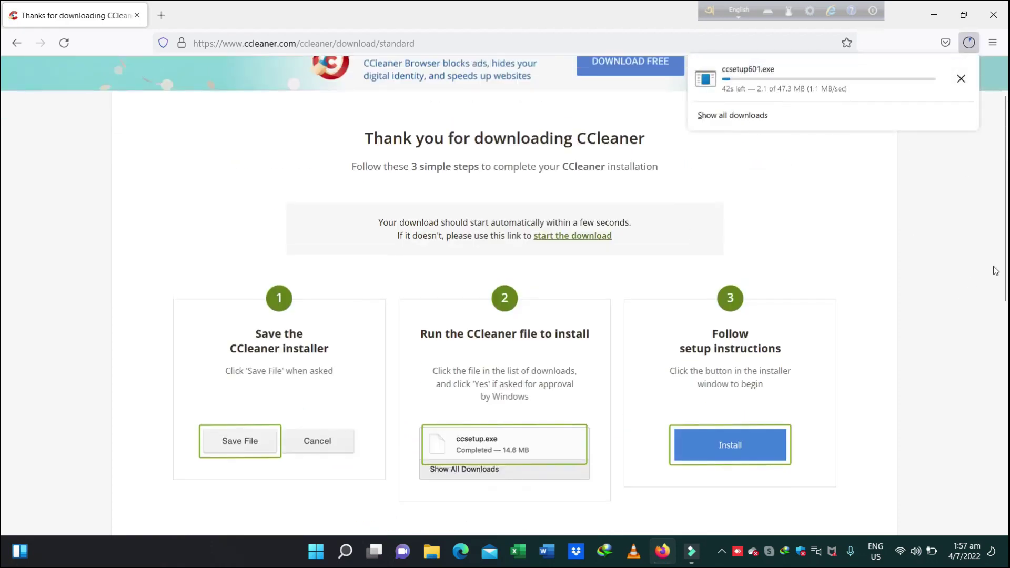
{"action": "scroll", "coordinate": [886, 225], "scroll_direction": "up", "scroll_amount": 2}
{"action": "scroll", "coordinate": [819, 246], "scroll_direction": "down", "scroll_amount": 10}
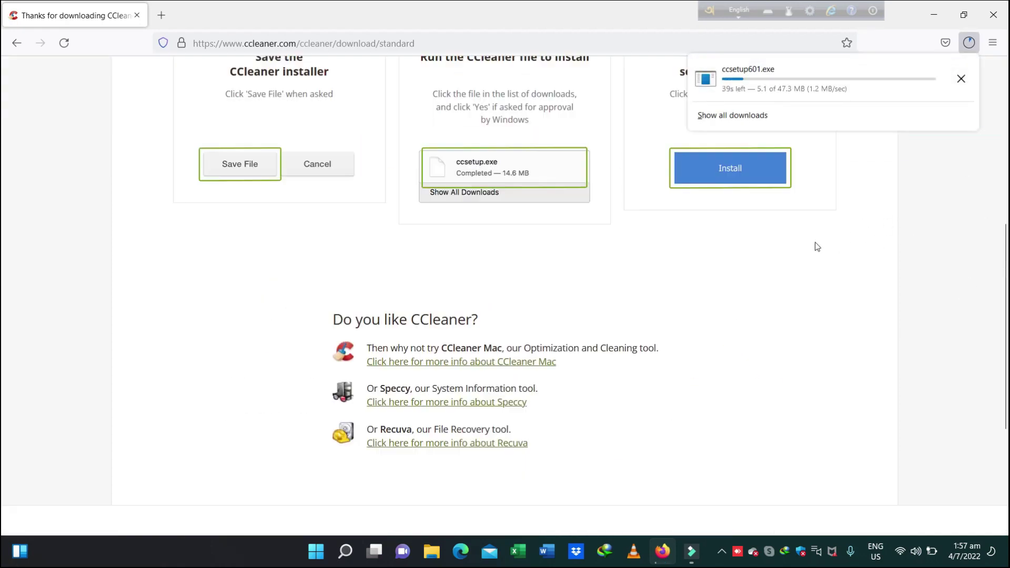
{"action": "scroll", "coordinate": [817, 246], "scroll_direction": "up", "scroll_amount": 10}
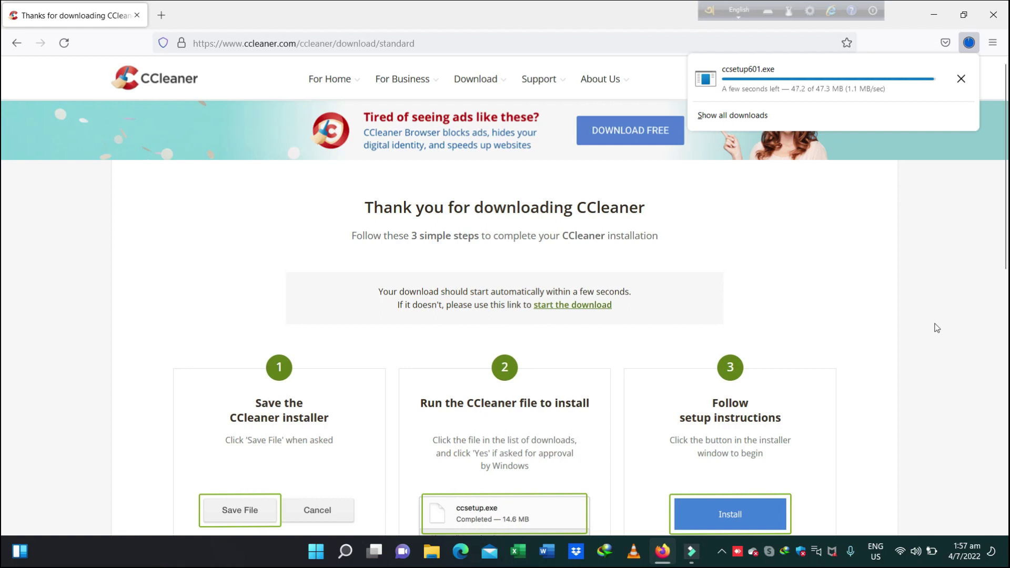
Run the downloaded installer ccsetup601.exe, minimize the Firefox window and refresh the desktop while setup loads.
{"action": "left_click", "coordinate": [842, 79]}
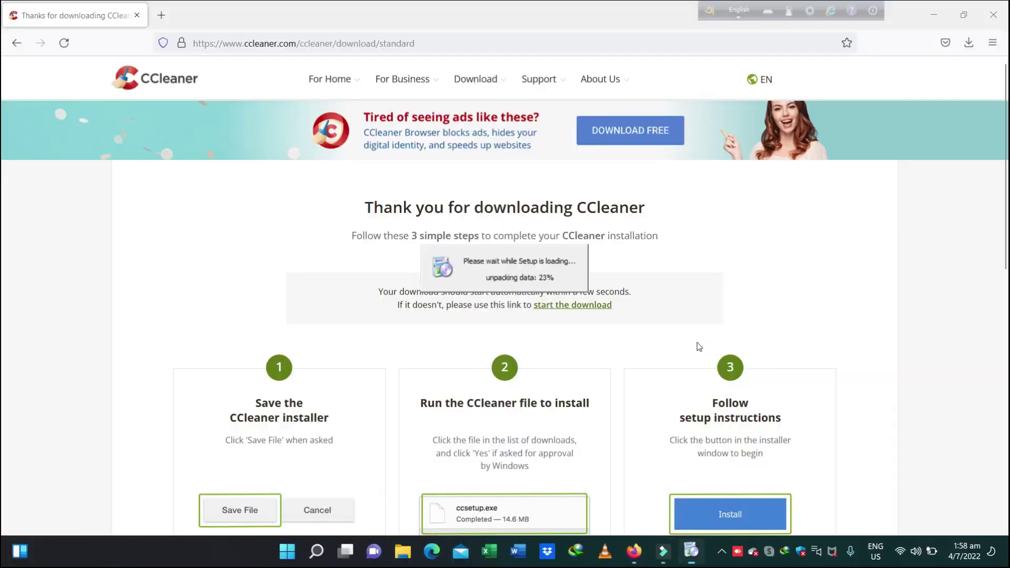
{"action": "left_click", "coordinate": [934, 14]}
{"action": "right_click", "coordinate": [735, 254]}
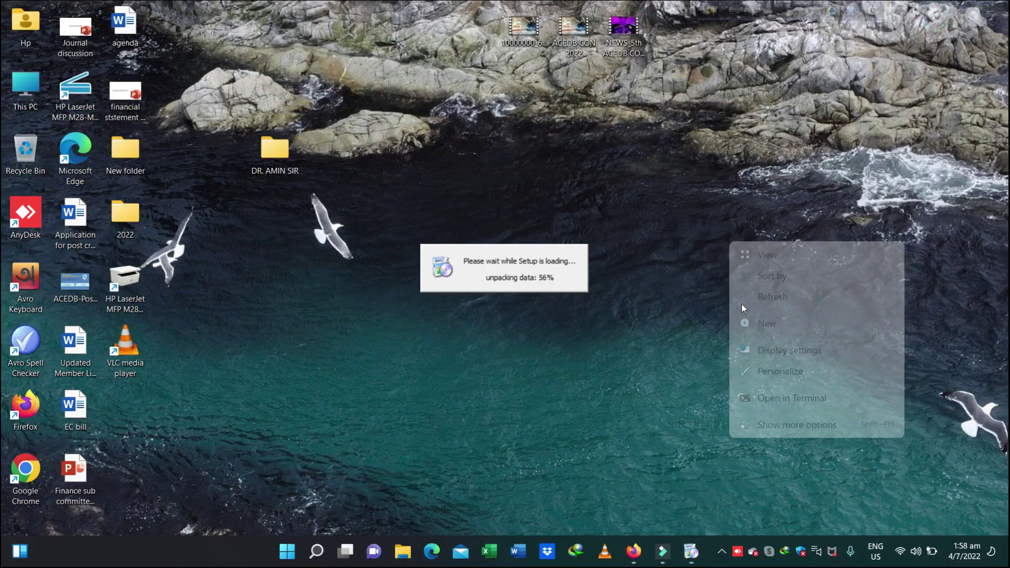
{"action": "left_click", "coordinate": [767, 295]}
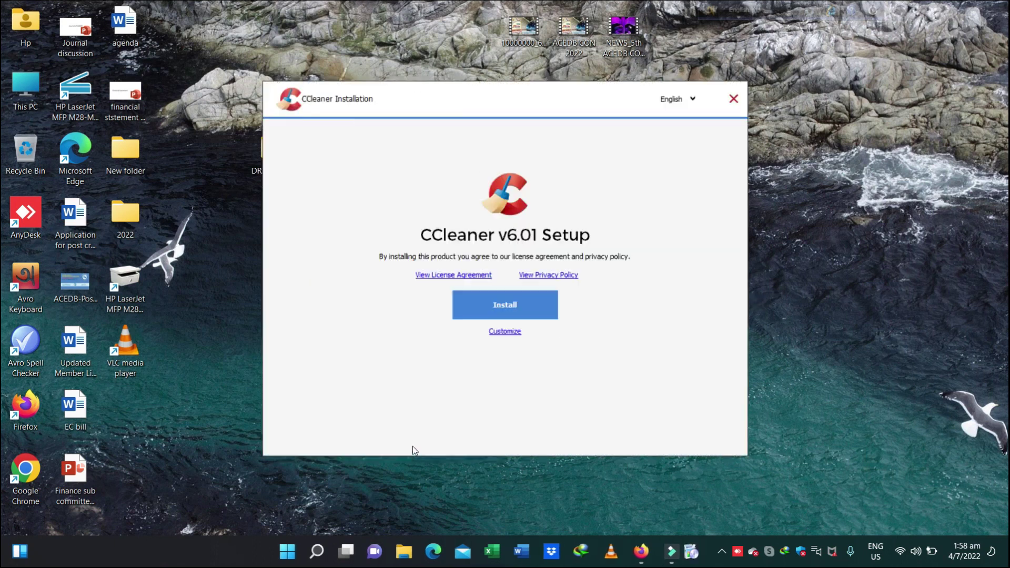
Install CCleaner v6.01 with the default options and run it, minimizing the release notes browser window.
{"action": "left_click", "coordinate": [517, 316]}
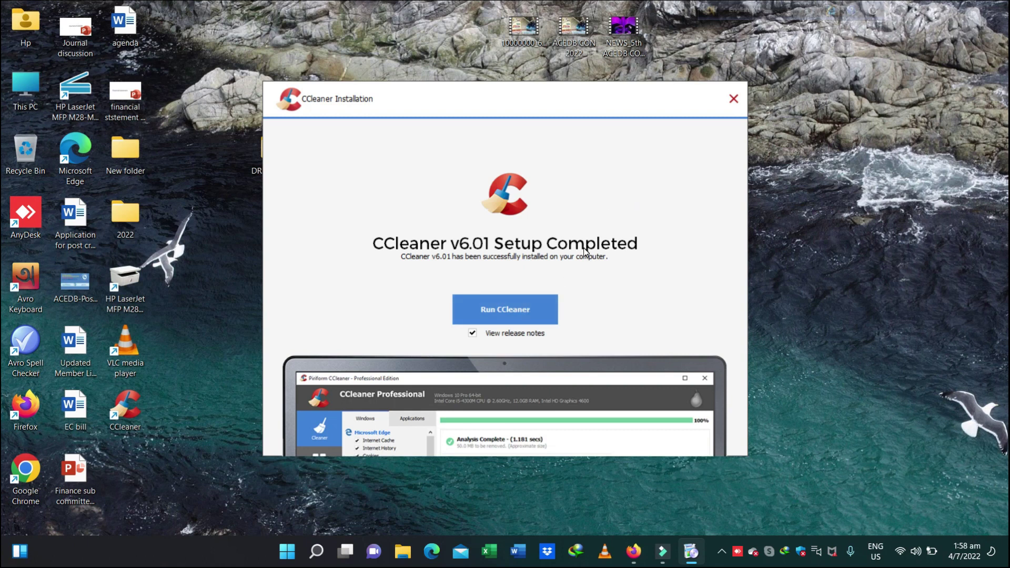
{"action": "left_click", "coordinate": [506, 309]}
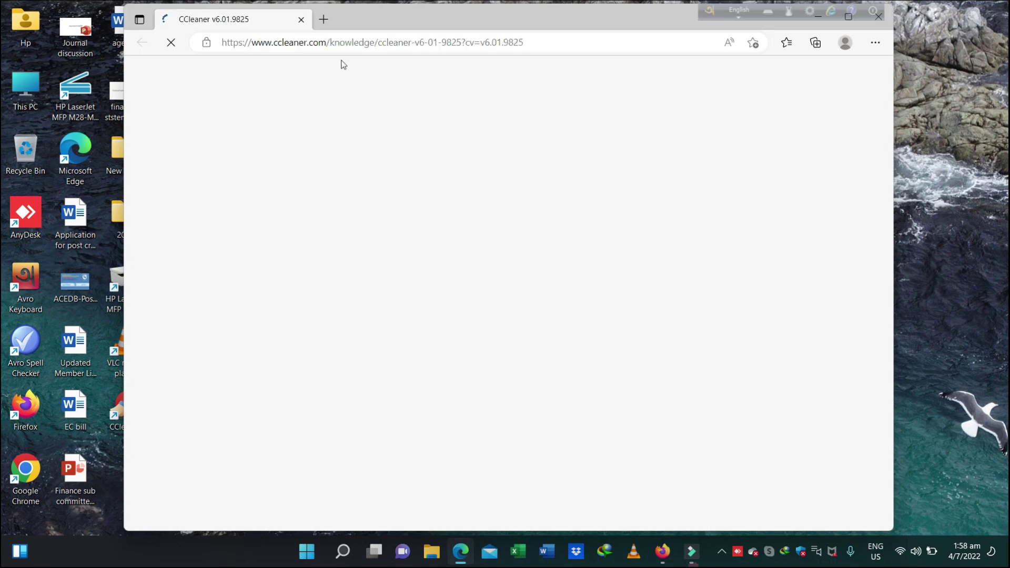
{"action": "left_click_drag", "start_coordinate": [593, 16], "coordinate": [599, 110]}
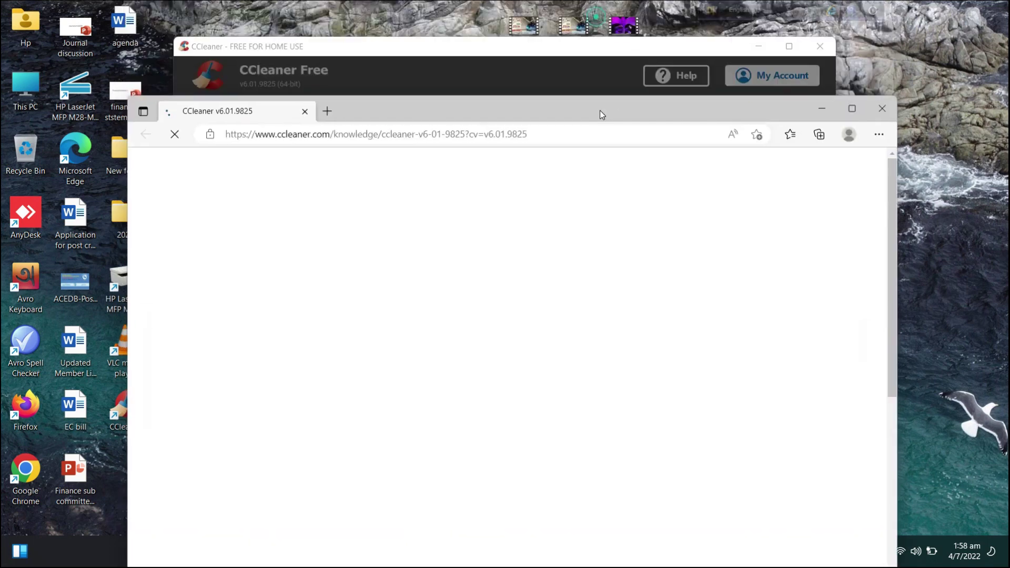
{"action": "left_click", "coordinate": [824, 110]}
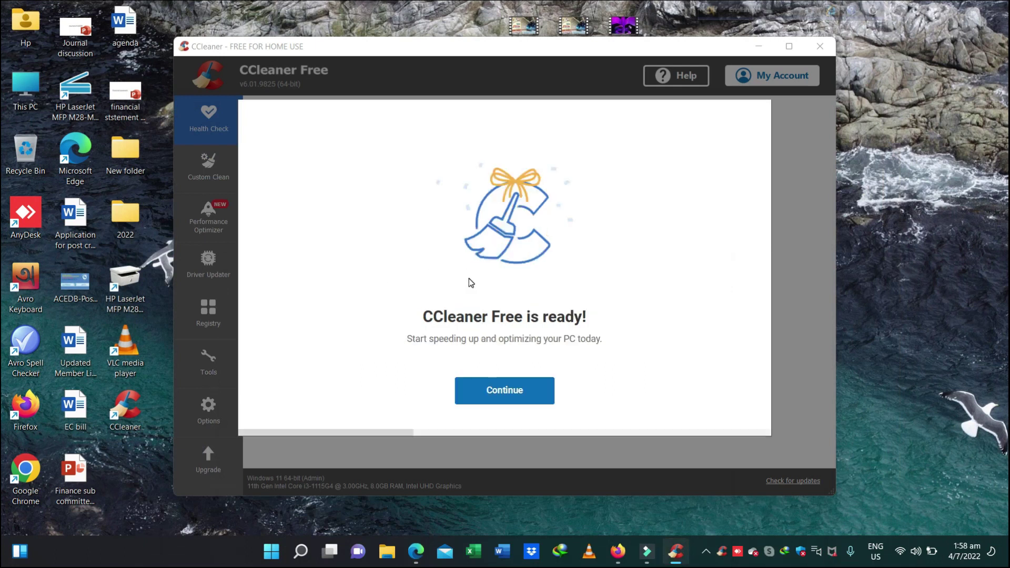
Continue through CCleaner's welcome screens, accepting the optional CCleaner Browser offer.
{"action": "left_click", "coordinate": [526, 389]}
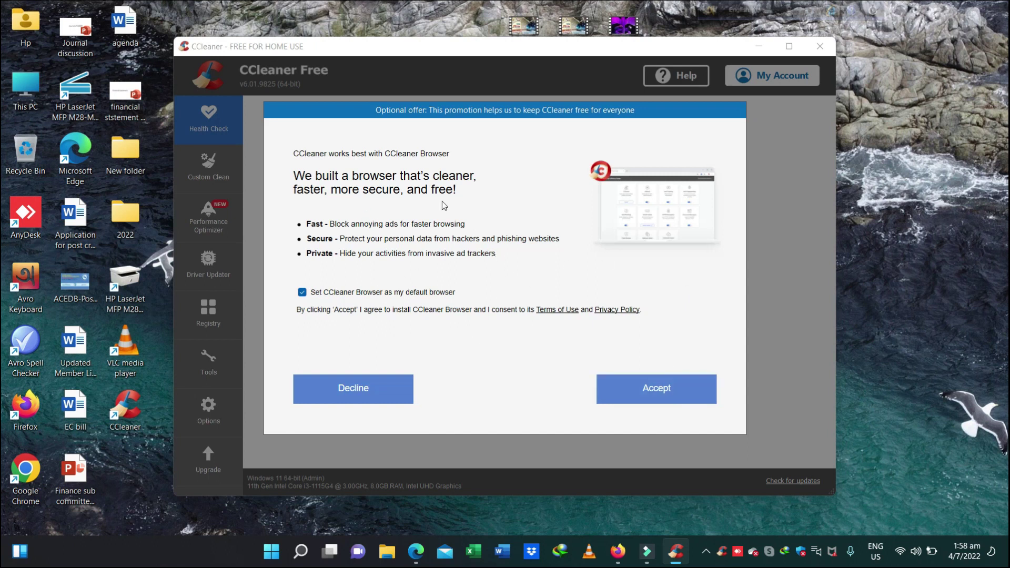
{"action": "left_click", "coordinate": [657, 385]}
{"action": "left_click", "coordinate": [520, 389]}
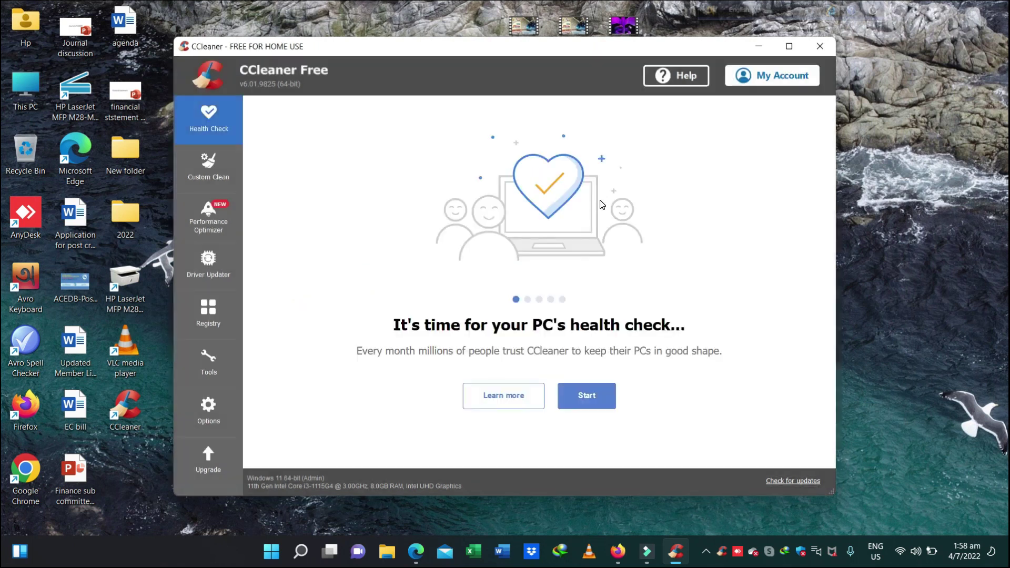
Maximize CCleaner and run a Health Check analysis, letting it close Edge Chromium and Firefox.
{"action": "left_click", "coordinate": [789, 46]}
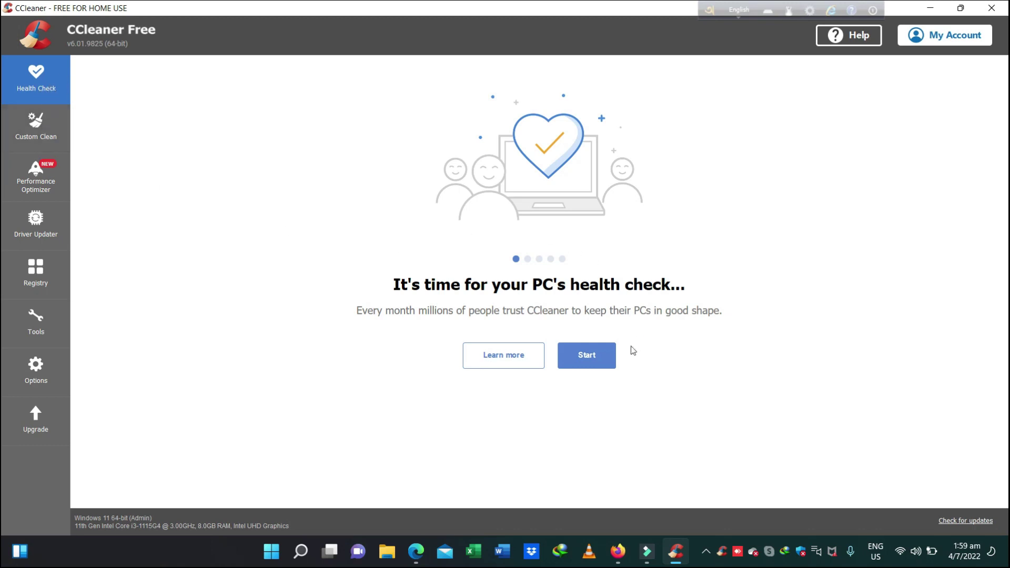
{"action": "left_click", "coordinate": [593, 372]}
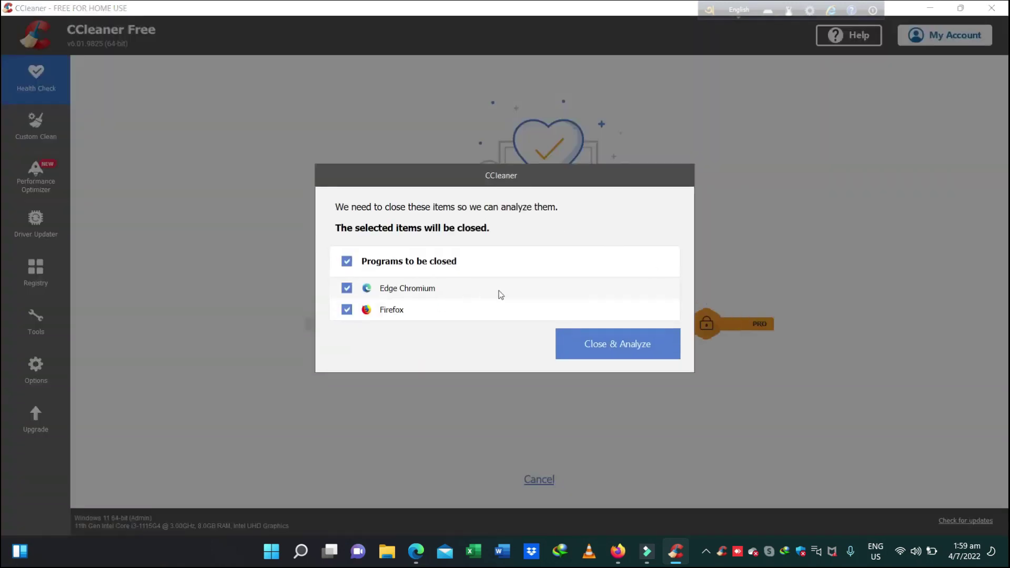
{"action": "left_click", "coordinate": [631, 354]}
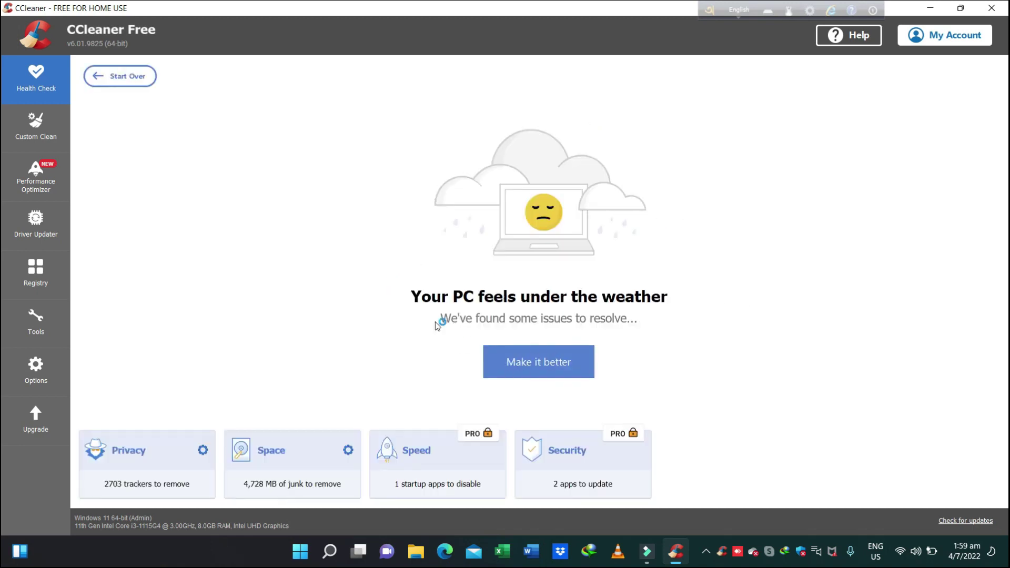
Try to fix the issues found by the Health Check, agreeing to close Edge Chromium and dismissing the closing-application dialog.
{"action": "left_click", "coordinate": [543, 363]}
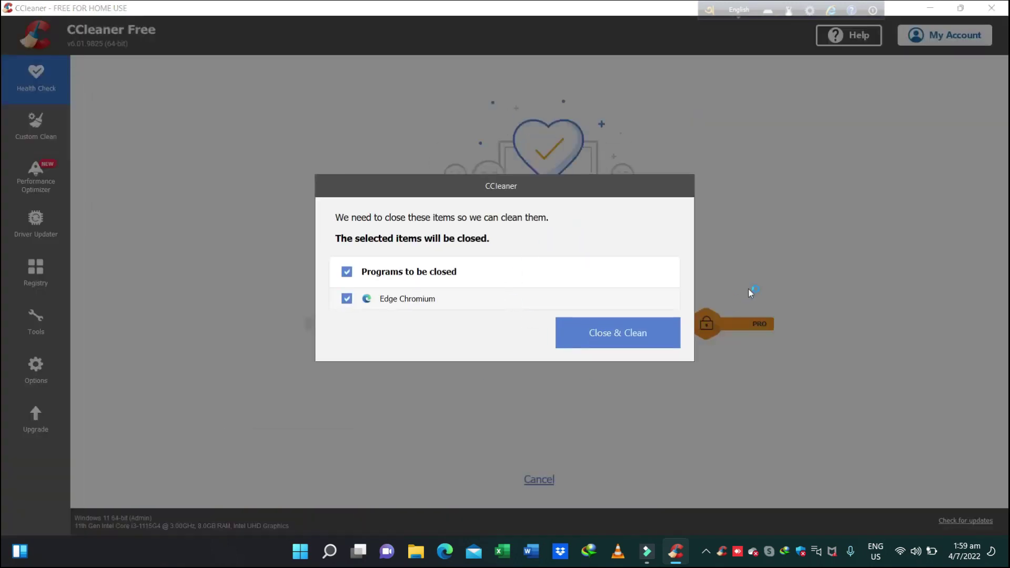
{"action": "left_click", "coordinate": [626, 335]}
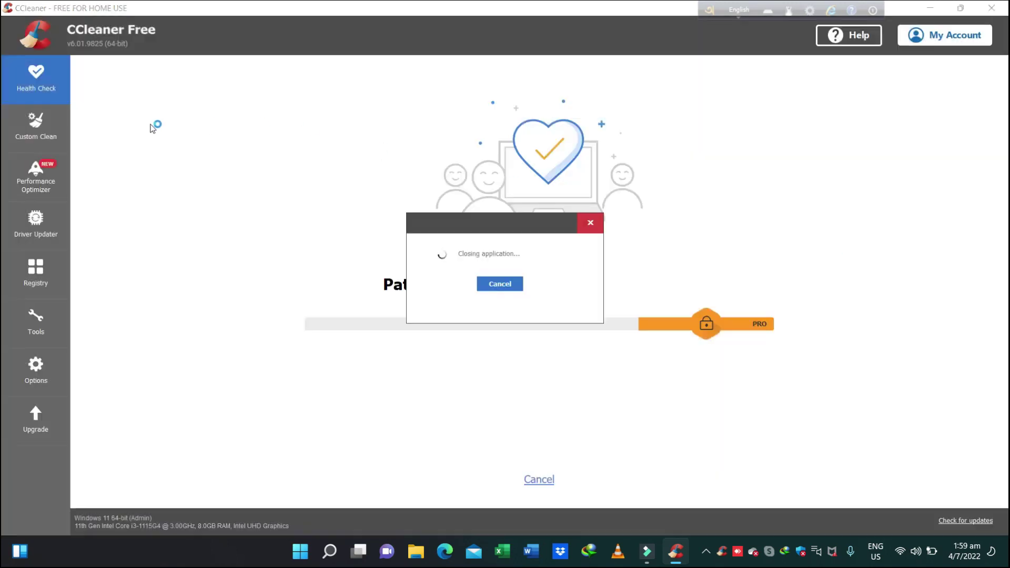
{"action": "left_click", "coordinate": [591, 223]}
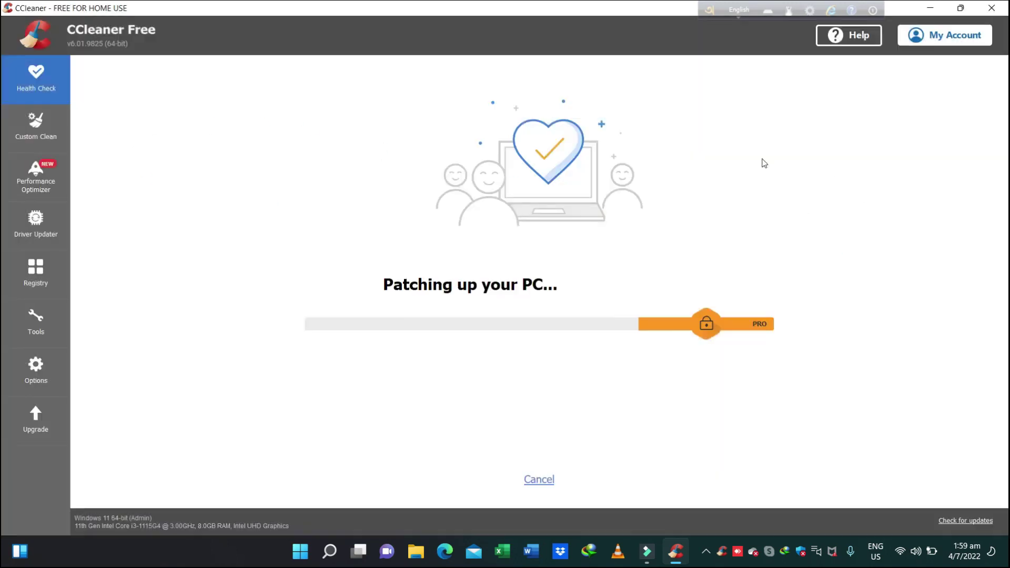
Run a Custom Clean with the default Windows and application selections, confirming the deletion and forcing Edge Chromium to close.
{"action": "left_click", "coordinate": [49, 132]}
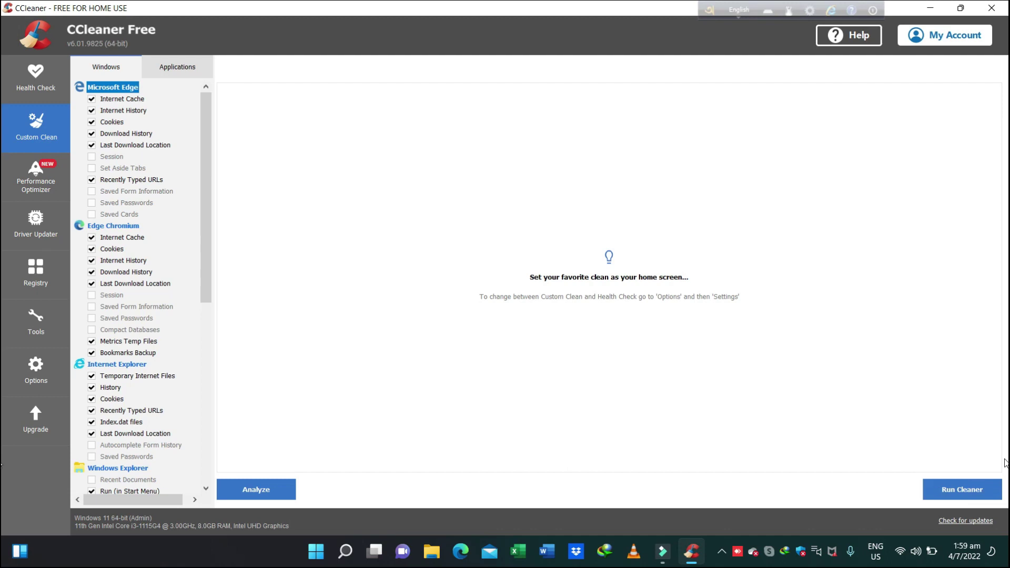
{"action": "left_click", "coordinate": [975, 492]}
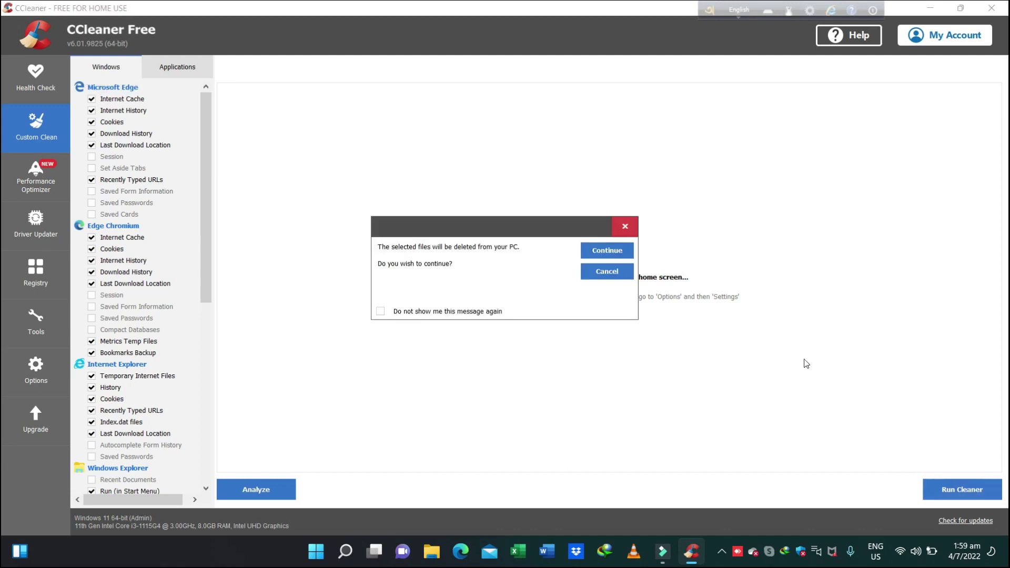
{"action": "left_click", "coordinate": [610, 254]}
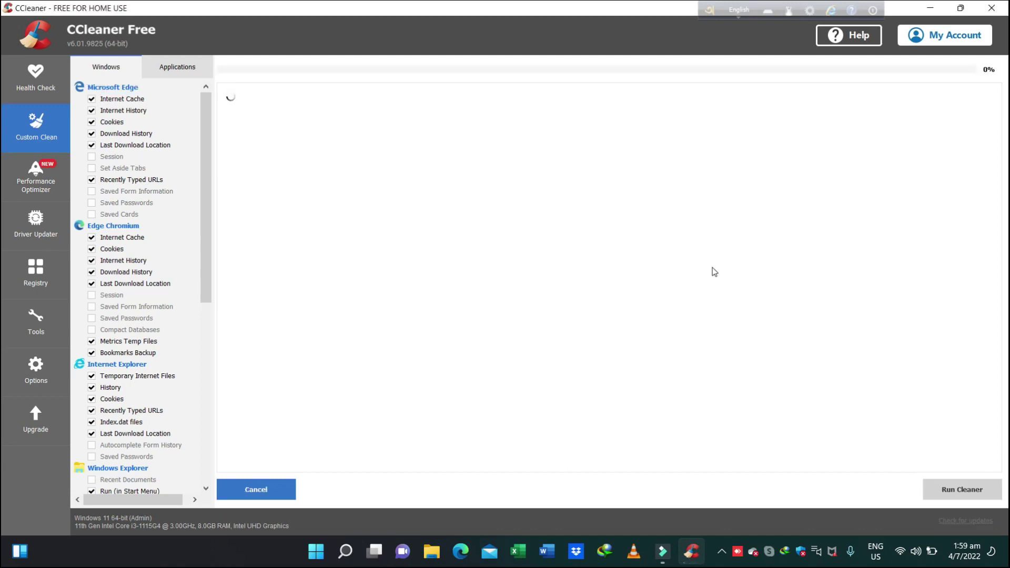
{"action": "left_click", "coordinate": [621, 252]}
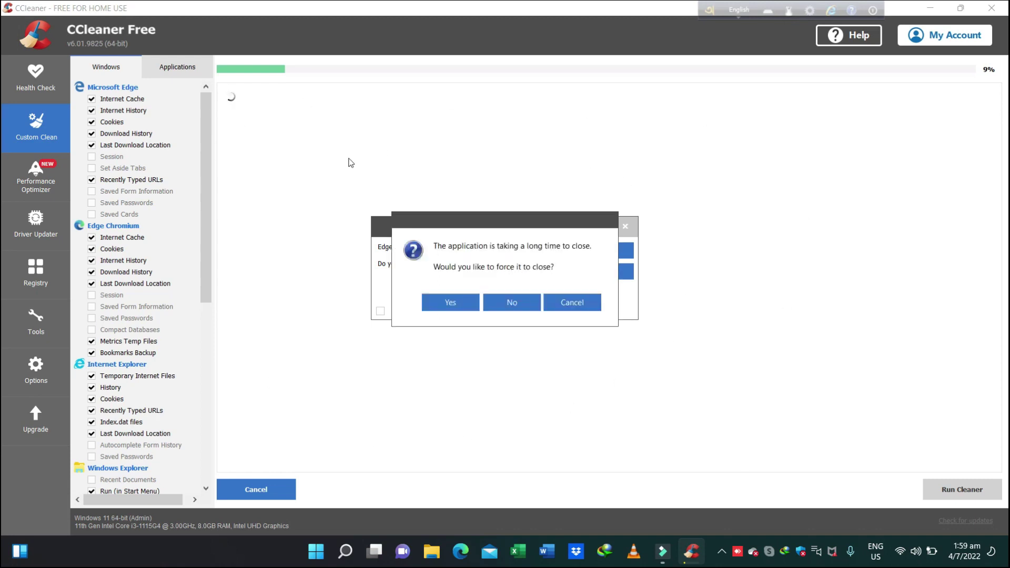
{"action": "left_click", "coordinate": [451, 303]}
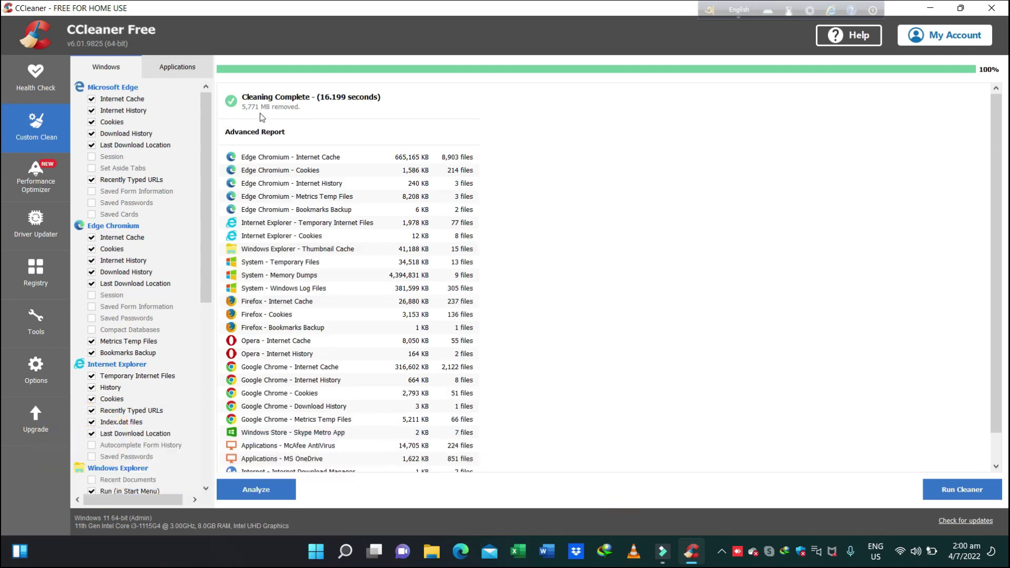
Review the Custom Clean report and analyze the PC again for remaining junk files.
{"action": "scroll", "coordinate": [543, 284], "scroll_direction": "down", "scroll_amount": 1}
{"action": "scroll", "coordinate": [537, 273], "scroll_direction": "up", "scroll_amount": 1}
{"action": "scroll", "coordinate": [366, 231], "scroll_direction": "down", "scroll_amount": 1}
{"action": "scroll", "coordinate": [323, 318], "scroll_direction": "up", "scroll_amount": 1}
{"action": "left_click", "coordinate": [281, 489]}
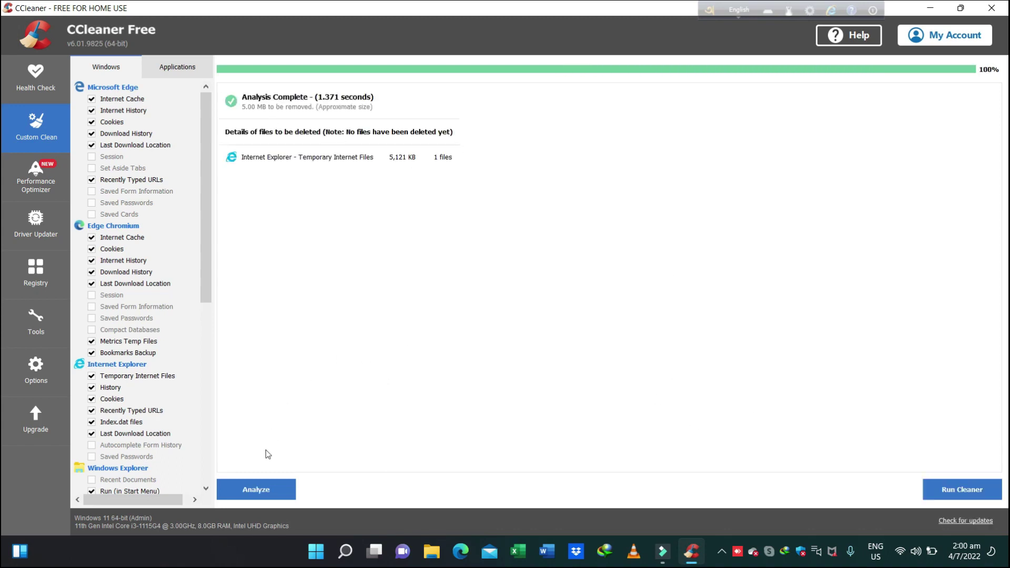
Close CCleaner, refresh the desktop and dismiss the Smart Cleaning notification.
{"action": "left_click", "coordinate": [992, 8]}
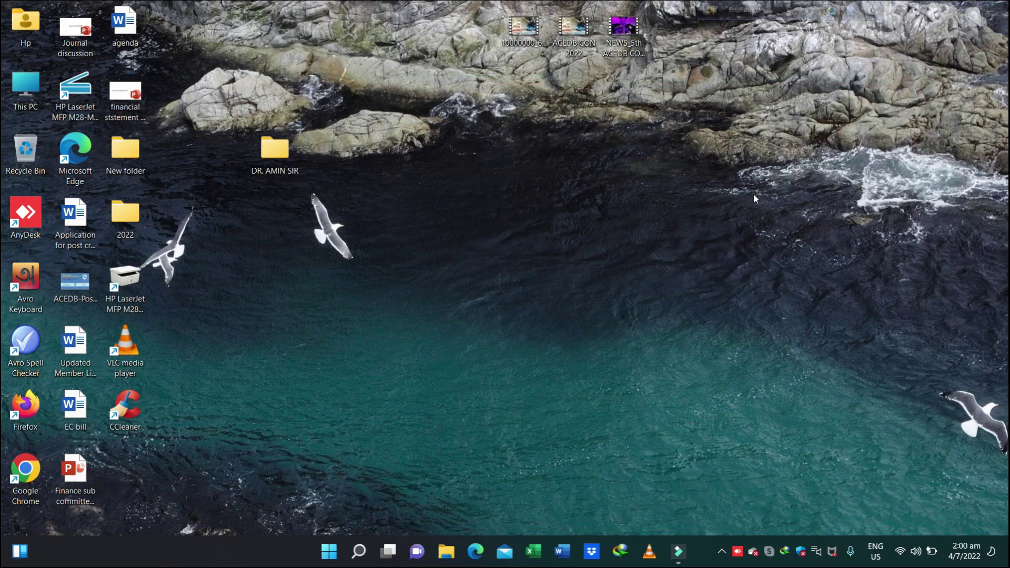
{"action": "right_click", "coordinate": [699, 170]}
{"action": "left_click", "coordinate": [737, 224]}
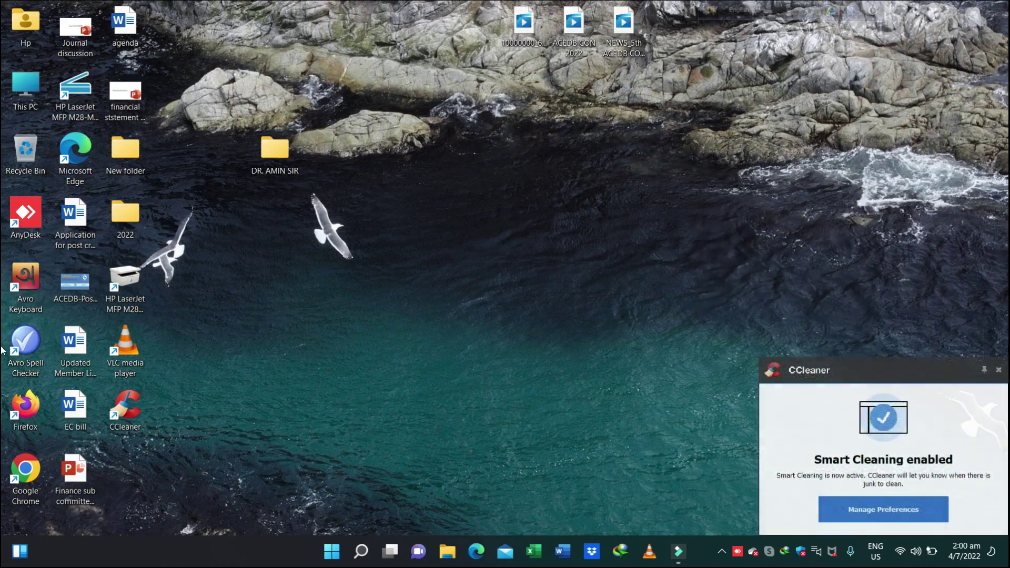
{"action": "left_click", "coordinate": [998, 370]}
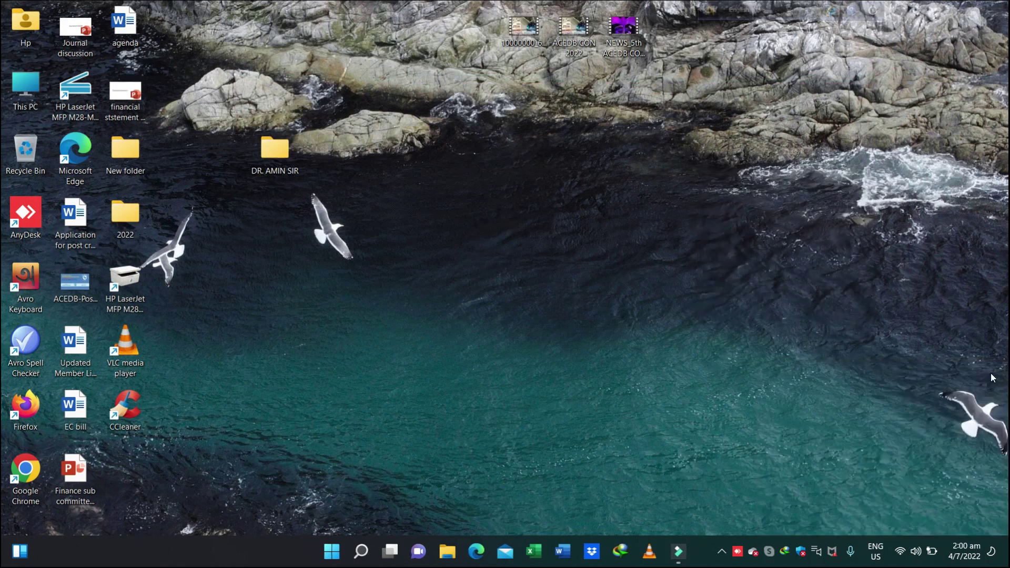
Search Windows for "d" and open Defragment and Optimize Drives.
{"action": "left_click", "coordinate": [362, 551]}
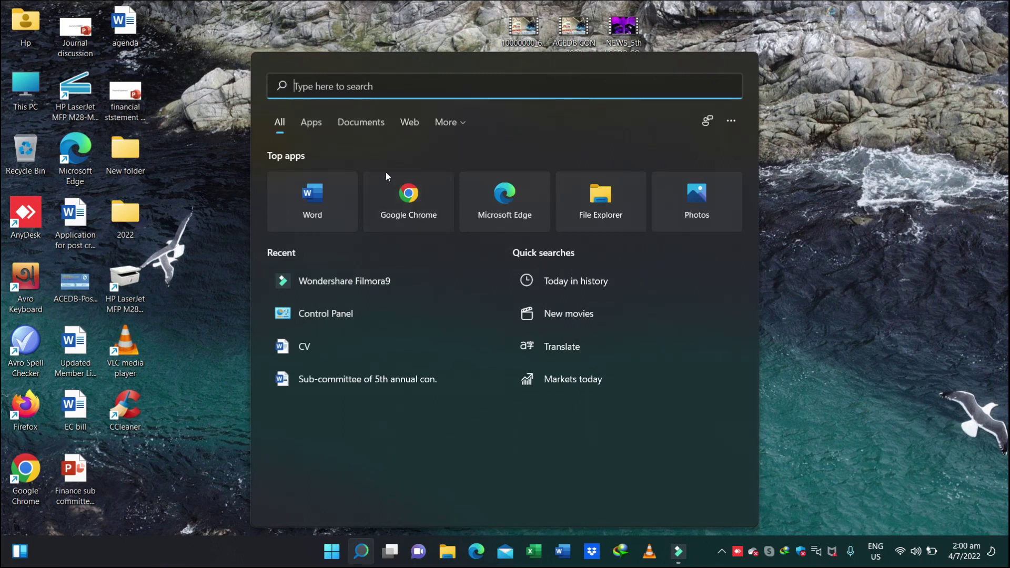
{"action": "left_click", "coordinate": [398, 90]}
{"action": "type", "text": "d"}
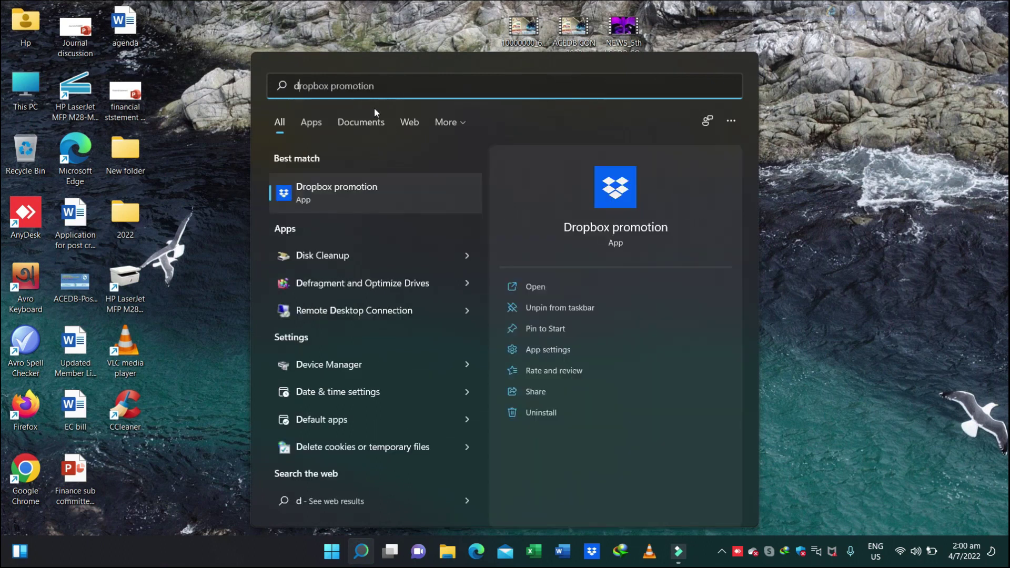
{"action": "left_click", "coordinate": [380, 288]}
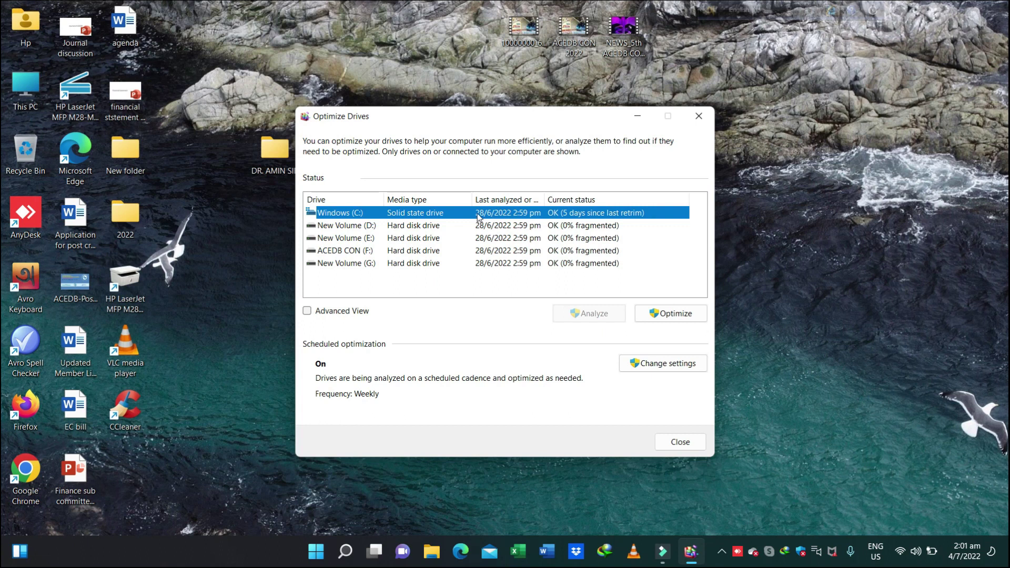
Optimize drives C:, D:, E:, F: and G: one after another, and close the Optimize Drives window.
{"action": "left_click", "coordinate": [676, 315]}
{"action": "left_click", "coordinate": [558, 227]}
{"action": "left_click", "coordinate": [674, 314]}
{"action": "left_click", "coordinate": [605, 239]}
{"action": "left_click", "coordinate": [664, 314]}
{"action": "left_click", "coordinate": [610, 252]}
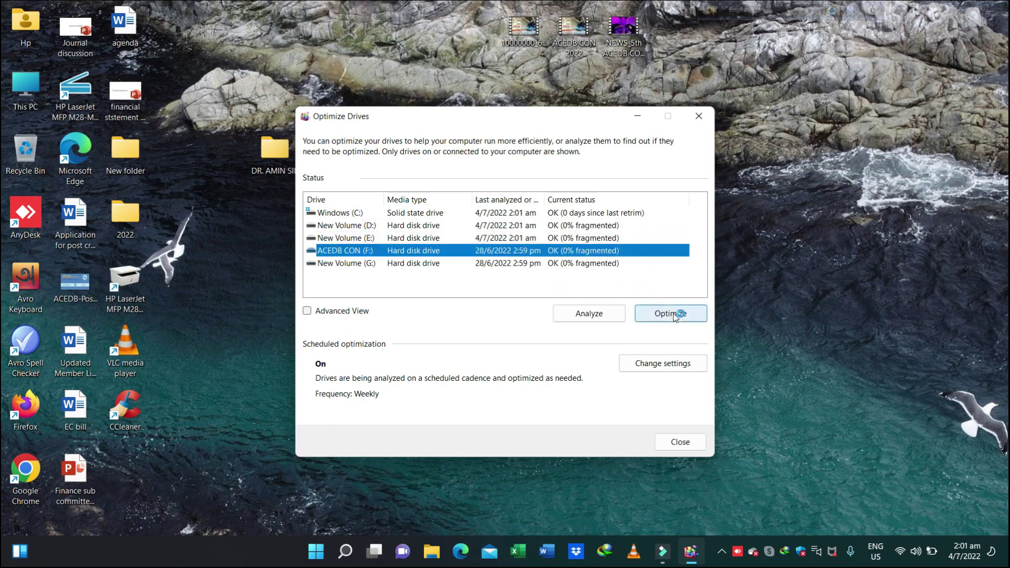
{"action": "left_click", "coordinate": [673, 313]}
{"action": "left_click", "coordinate": [605, 263]}
{"action": "left_click", "coordinate": [675, 314]}
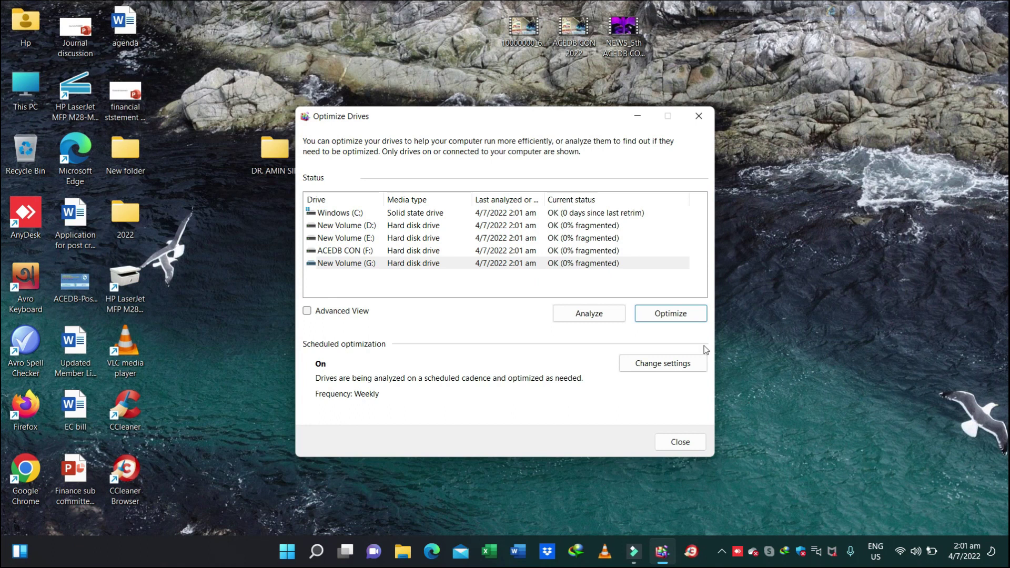
{"action": "left_click", "coordinate": [695, 443]}
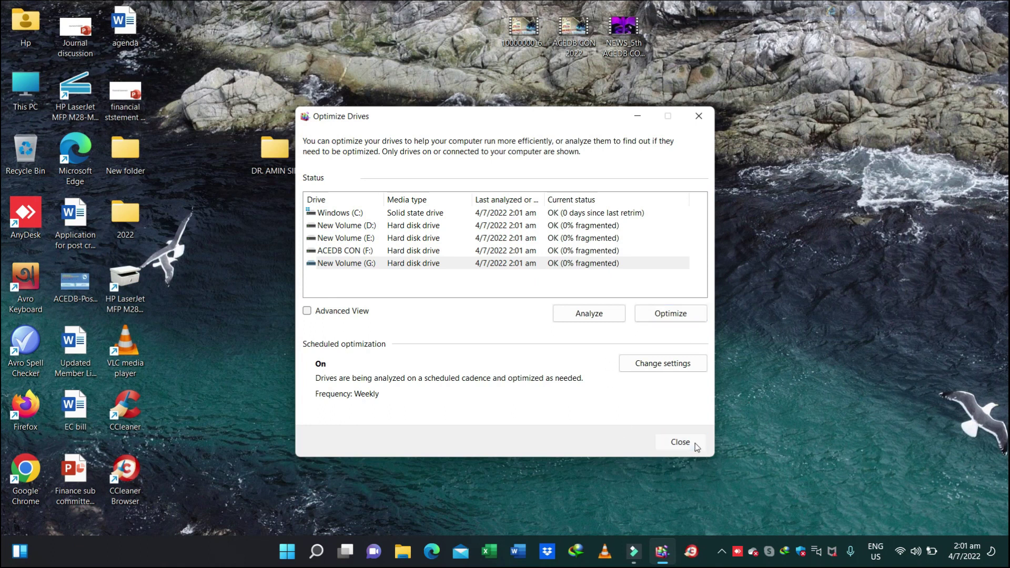
Refresh the desktop repeatedly.
{"action": "right_click", "coordinate": [758, 232]}
{"action": "left_click", "coordinate": [795, 289]}
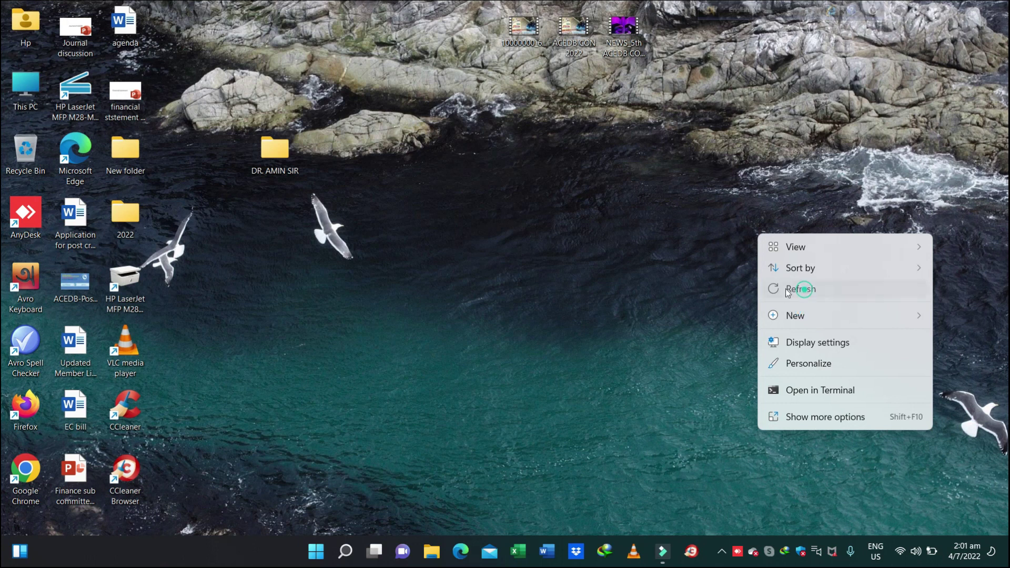
{"action": "right_click", "coordinate": [636, 224]}
{"action": "left_click", "coordinate": [661, 280]}
{"action": "right_click", "coordinate": [609, 221]}
{"action": "left_click", "coordinate": [638, 276]}
{"action": "right_click", "coordinate": [625, 251]}
{"action": "left_click", "coordinate": [625, 259]}
{"action": "right_click", "coordinate": [611, 252]}
{"action": "left_click", "coordinate": [616, 255]}
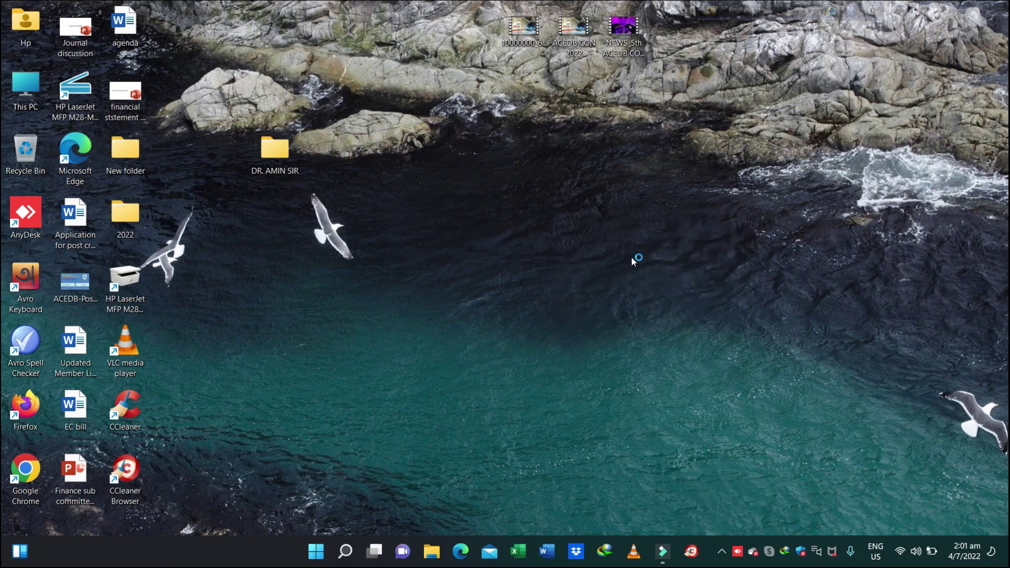
{"action": "right_click", "coordinate": [588, 226]}
{"action": "left_click", "coordinate": [596, 218]}
{"action": "right_click", "coordinate": [563, 212]}
{"action": "left_click", "coordinate": [568, 226]}
{"action": "right_click", "coordinate": [588, 237]}
{"action": "left_click", "coordinate": [621, 293]}
{"action": "right_click", "coordinate": [622, 183]}
{"action": "left_click", "coordinate": [657, 238]}
{"action": "right_click", "coordinate": [608, 188]}
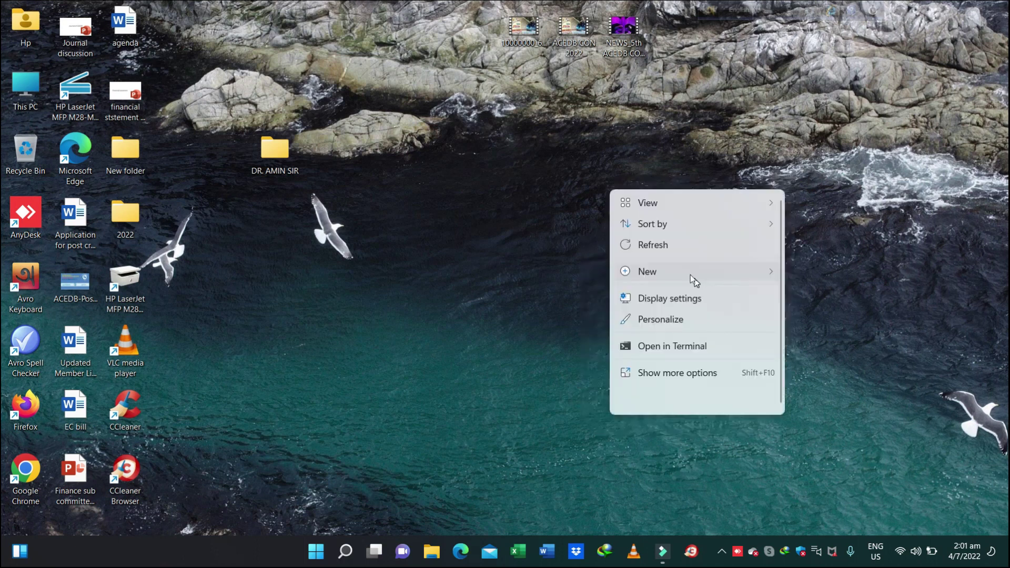
{"action": "left_click", "coordinate": [659, 243]}
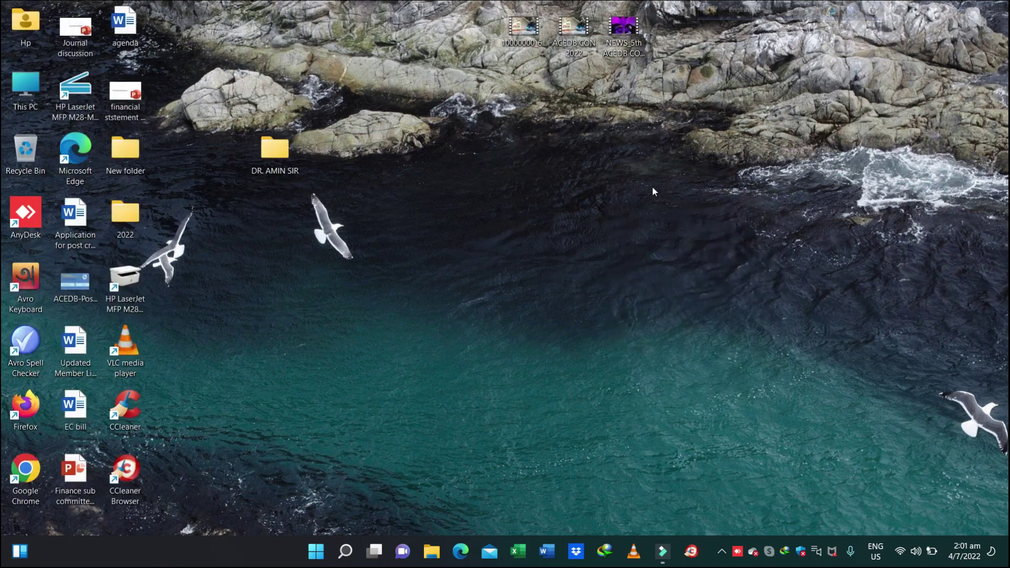
Bring up the Filmora9 and CCleaner Browser windows, skip the CCleaner Browser setup and close that browser.
{"action": "left_click", "coordinate": [662, 551]}
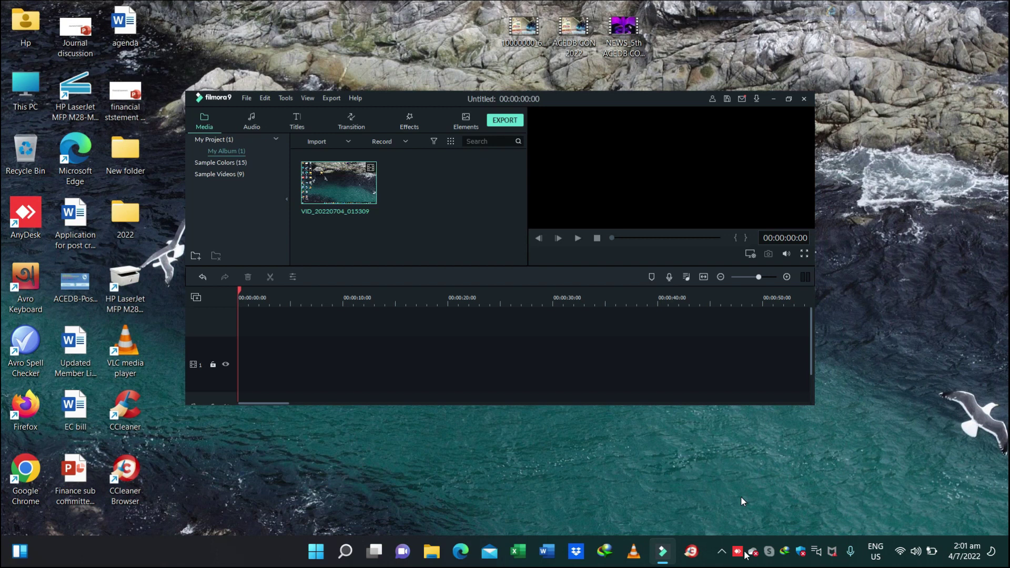
{"action": "left_click", "coordinate": [691, 550]}
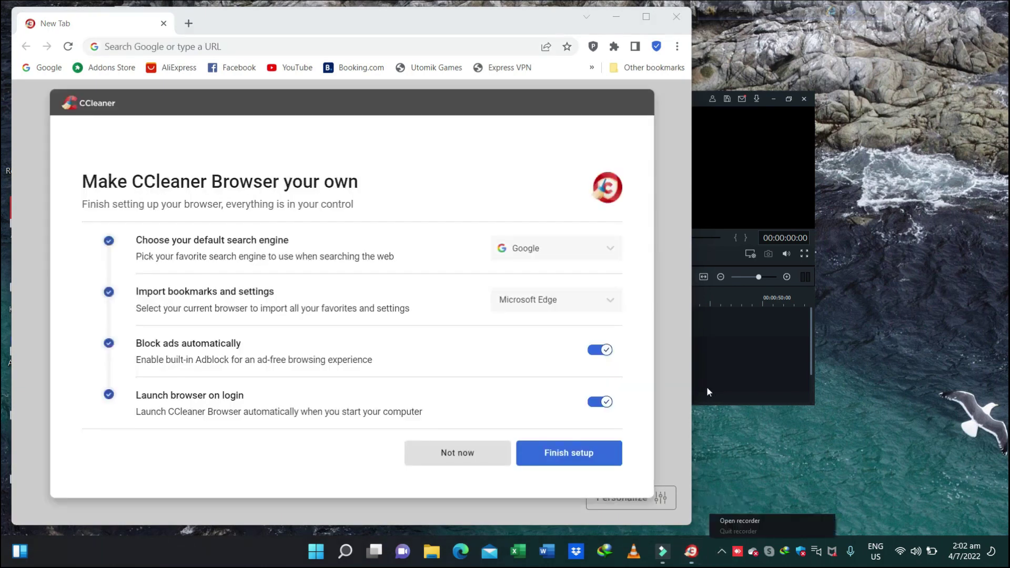
{"action": "left_click", "coordinate": [476, 460]}
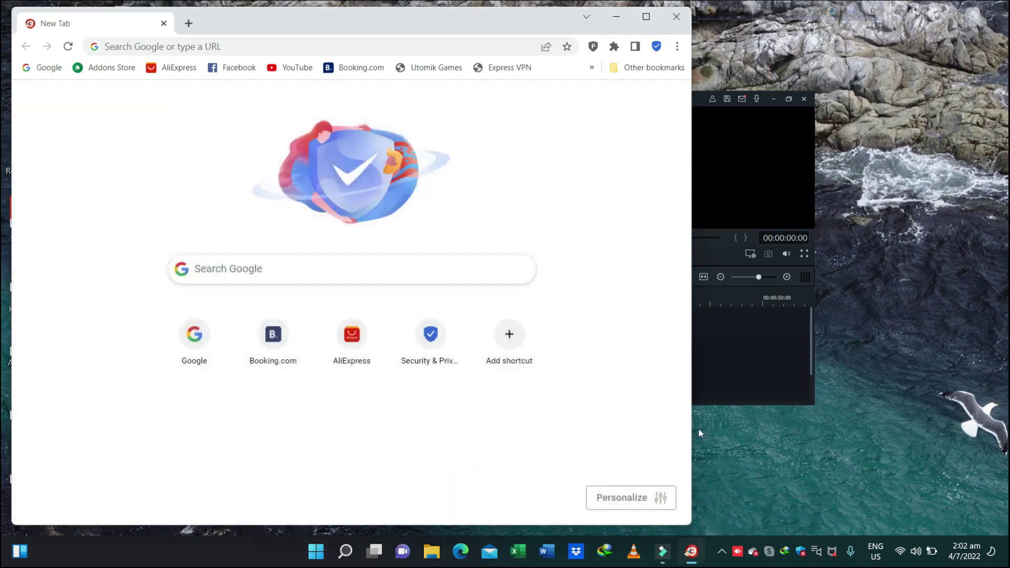
{"action": "left_click", "coordinate": [739, 553]}
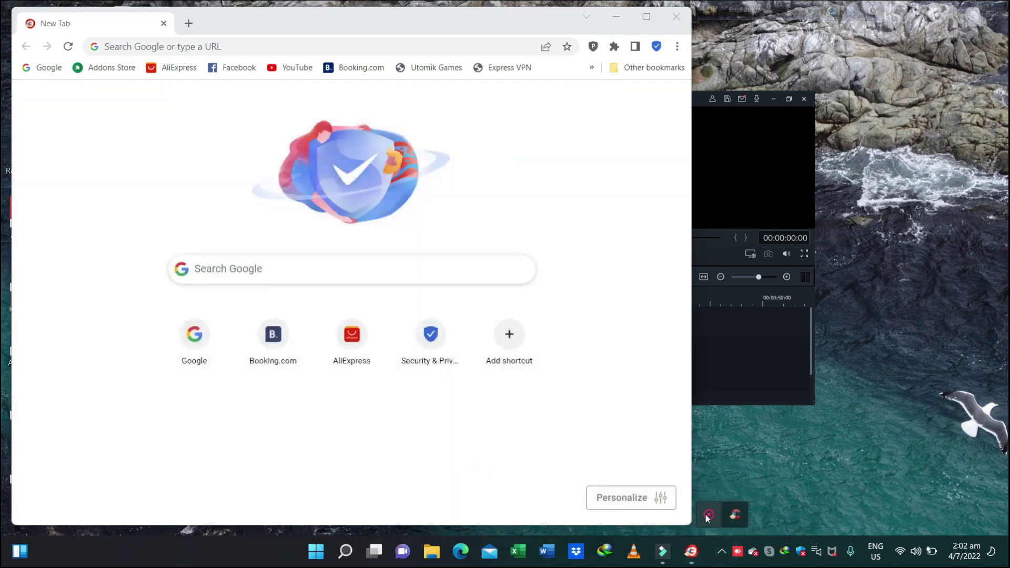
{"action": "left_click", "coordinate": [676, 16]}
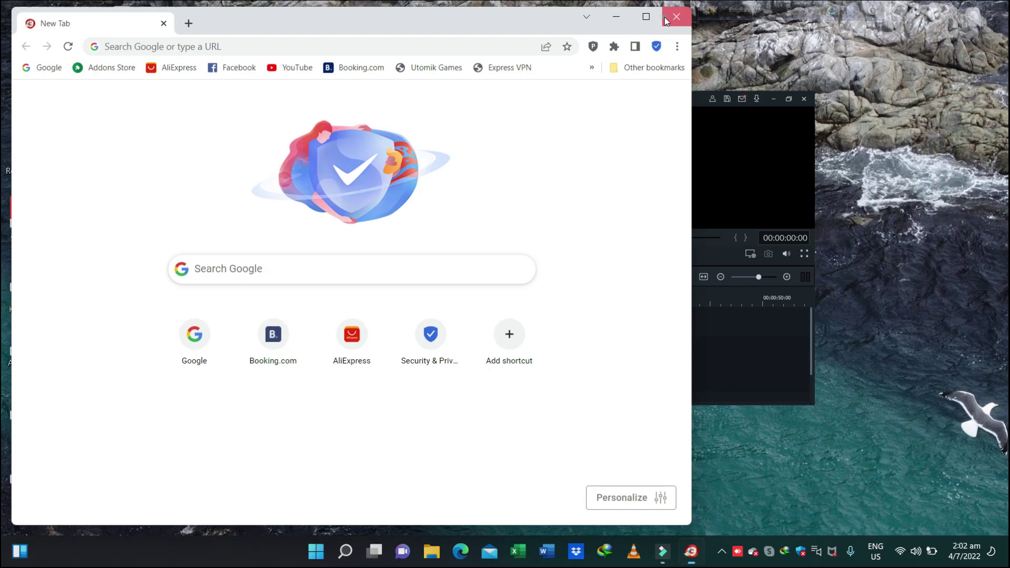
Open the screen recorder running in the background and stop the recording.
{"action": "left_click", "coordinate": [722, 552]}
{"action": "right_click", "coordinate": [708, 518]}
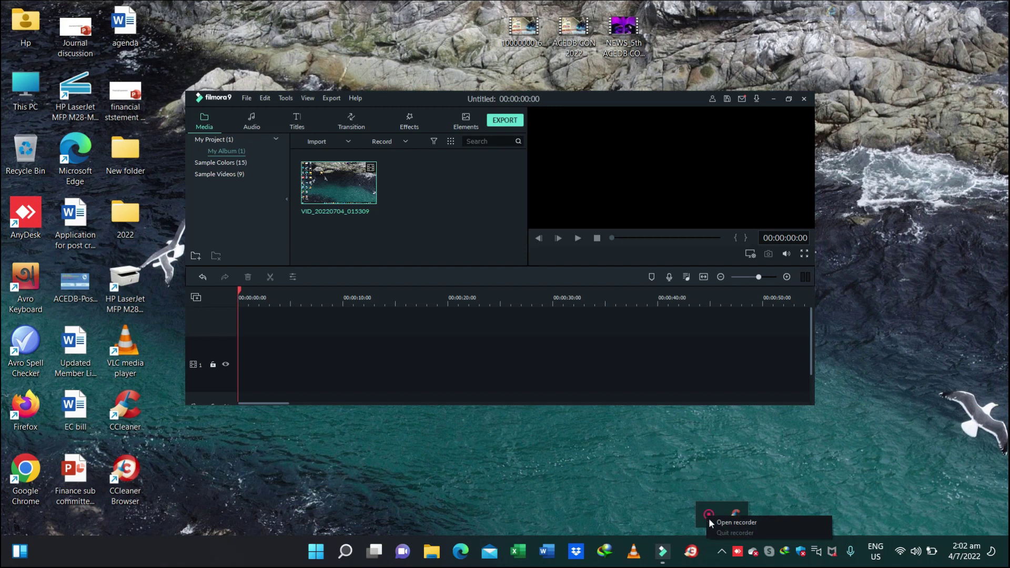
{"action": "left_click", "coordinate": [721, 523]}
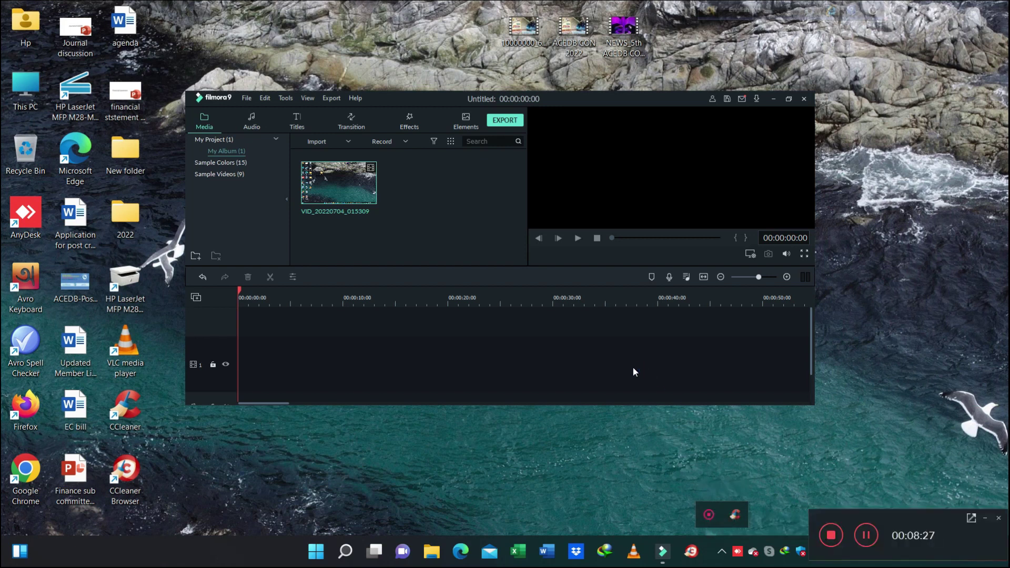
{"action": "left_click", "coordinate": [831, 535]}
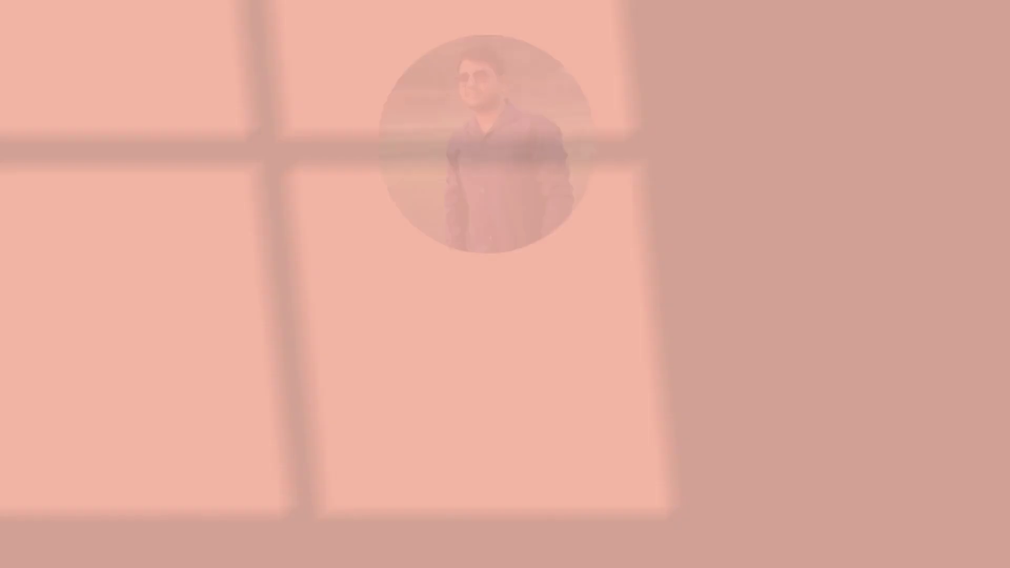